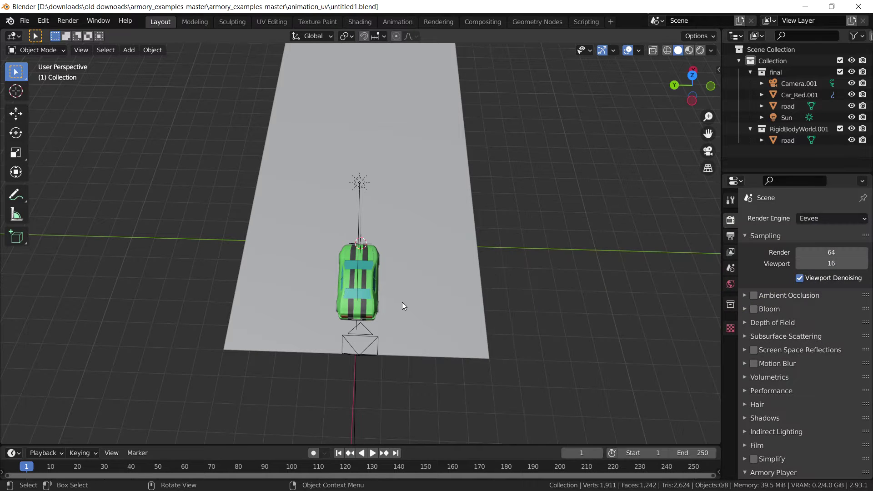
Select the car and start a Y-axis move, then cancel it so the car stays in place.
{"action": "middle_click_drag", "start_coordinate": [402, 302], "coordinate": [346, 265]}
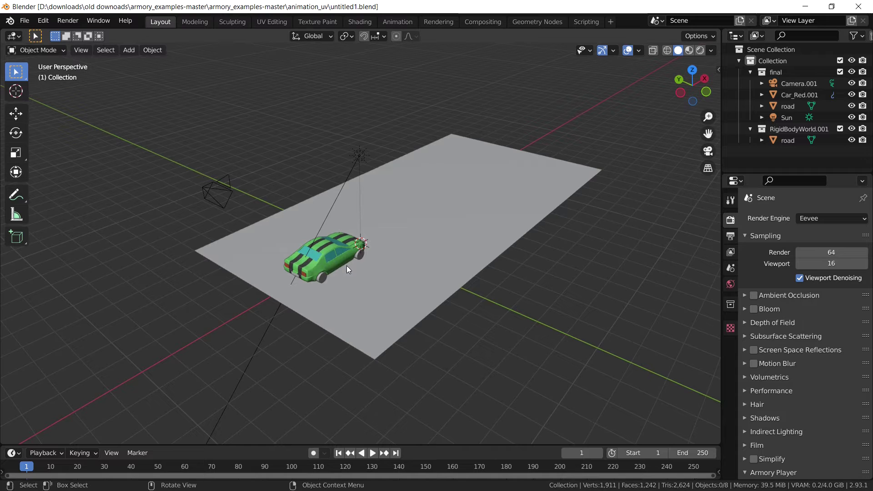
{"action": "left_click", "coordinate": [354, 257]}
{"action": "key", "text": "g"}
{"action": "key", "text": "y"}
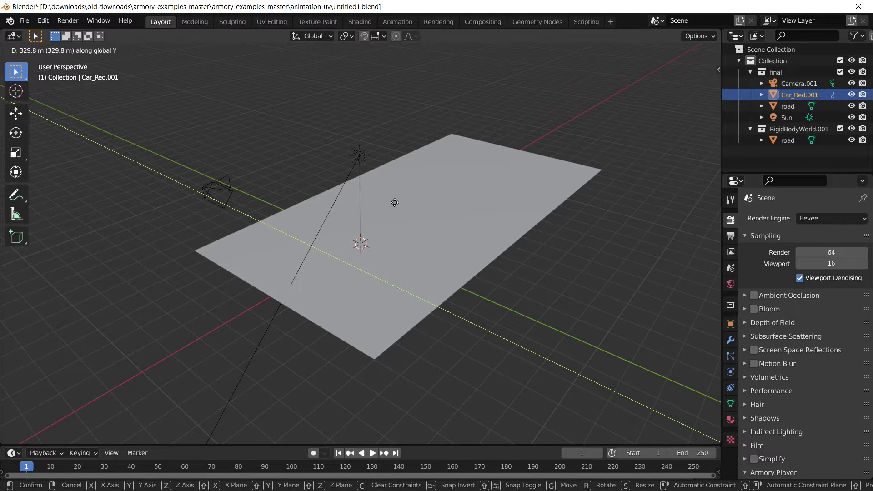
{"action": "right_click", "coordinate": [394, 202]}
Switch the viewport to Material Preview to reveal the asphalt road and the car's colours.
{"action": "middle_click_drag", "start_coordinate": [392, 217], "coordinate": [468, 237]}
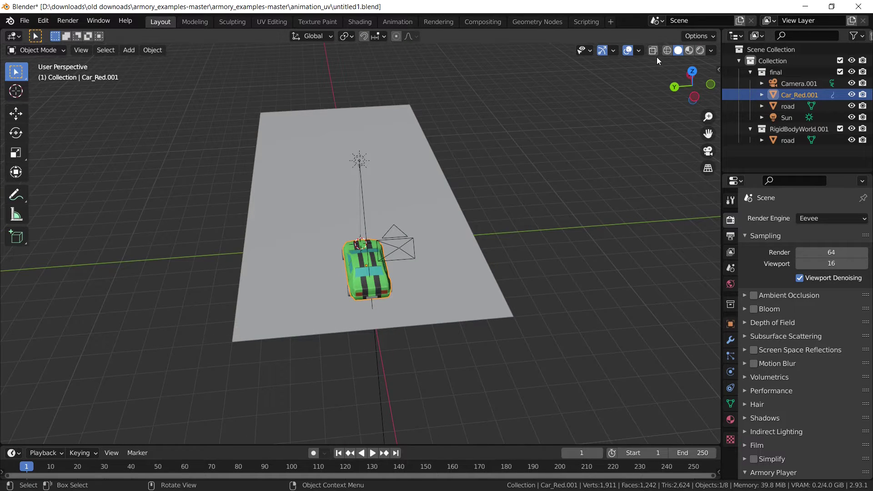
{"action": "left_click", "coordinate": [689, 50]}
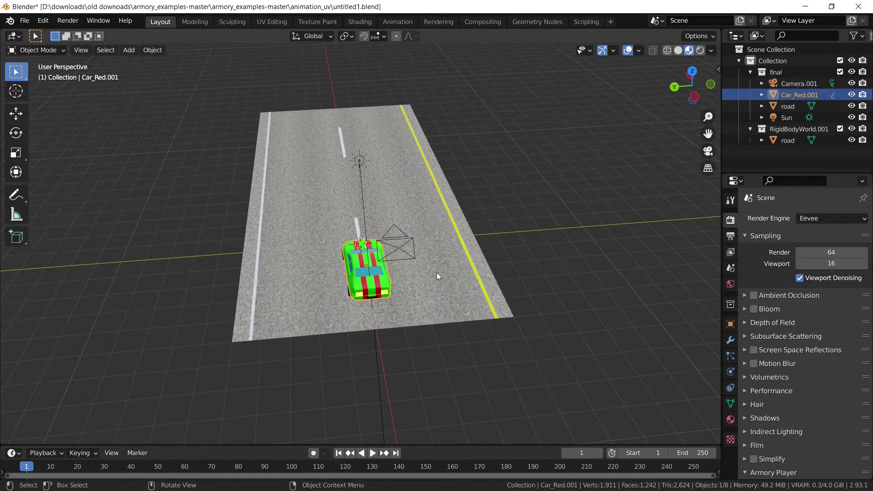
{"action": "middle_click_drag", "start_coordinate": [437, 276], "coordinate": [446, 306]}
Add a cube, position it down the road, and stretch it along X into a long block.
{"action": "key", "text": "shift+a"}
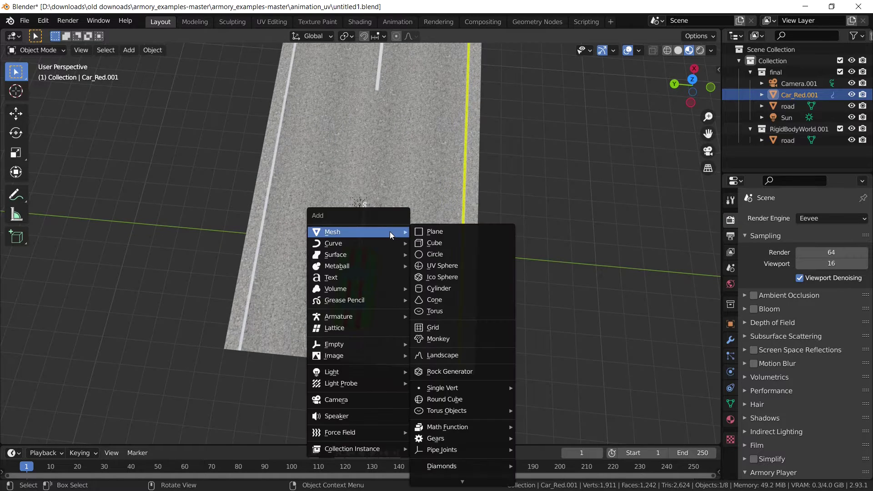
{"action": "left_click", "coordinate": [435, 243]}
{"action": "key", "text": "g"}
{"action": "key", "text": "y"}
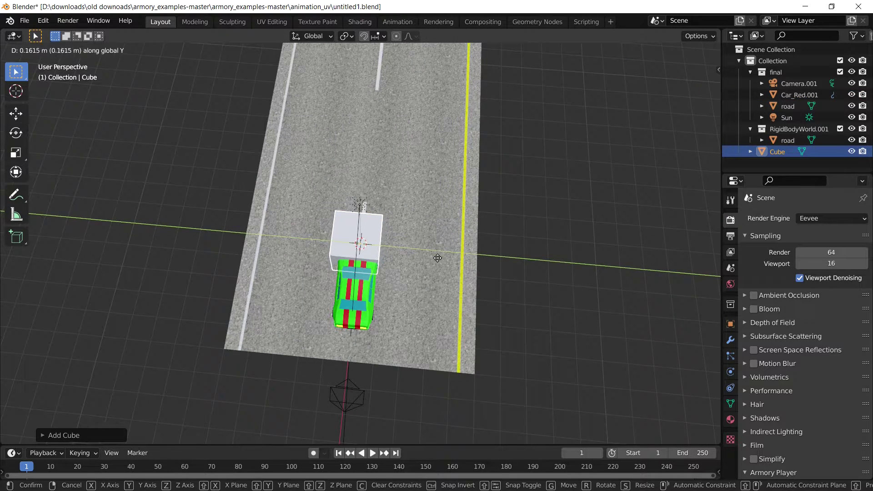
{"action": "left_click", "coordinate": [434, 266]}
{"action": "key", "text": "g"}
{"action": "key", "text": "x"}
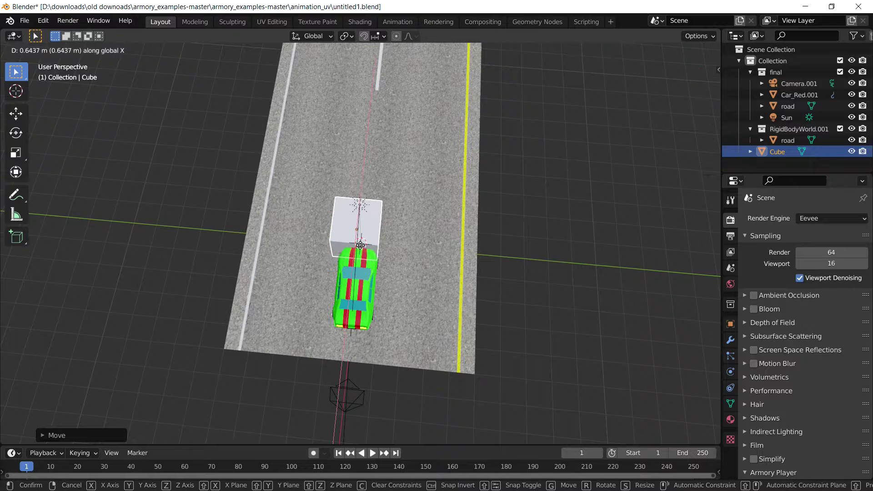
{"action": "left_click", "coordinate": [356, 309]}
{"action": "key", "text": "s"}
{"action": "key", "text": "x"}
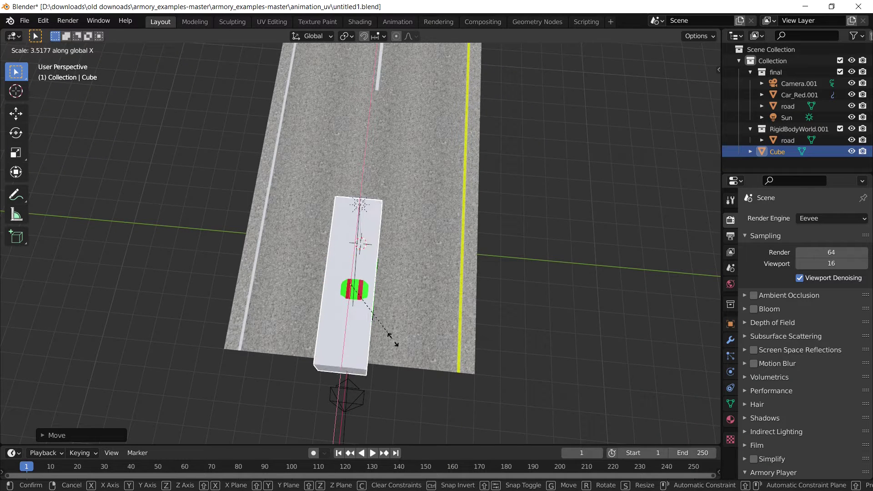
{"action": "left_click", "coordinate": [385, 334]}
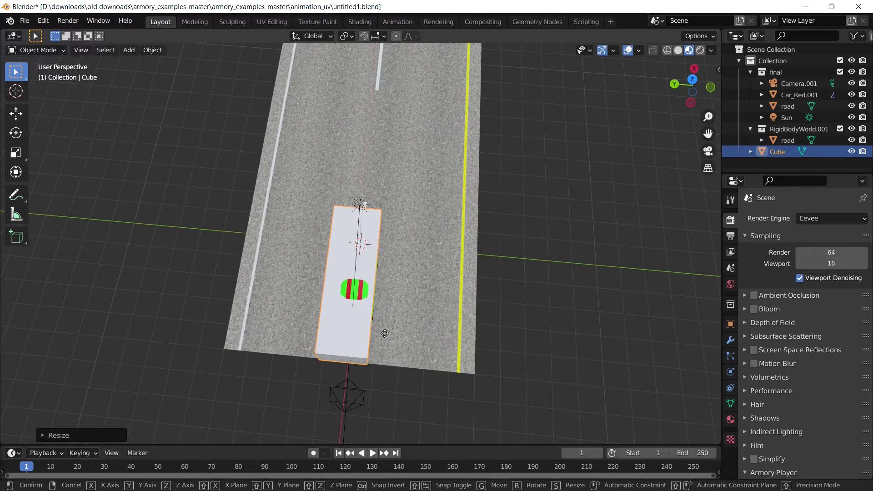
Move the block along Y to the road's left edge and scale its Z height into a wall.
{"action": "key", "text": "g"}
{"action": "key", "text": "y"}
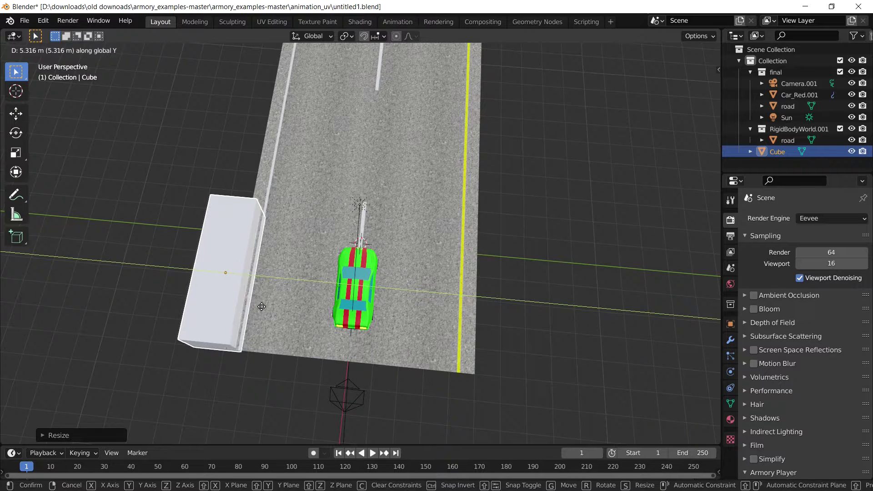
{"action": "left_click", "coordinate": [261, 308]}
{"action": "middle_click_drag", "start_coordinate": [386, 306], "coordinate": [409, 273]}
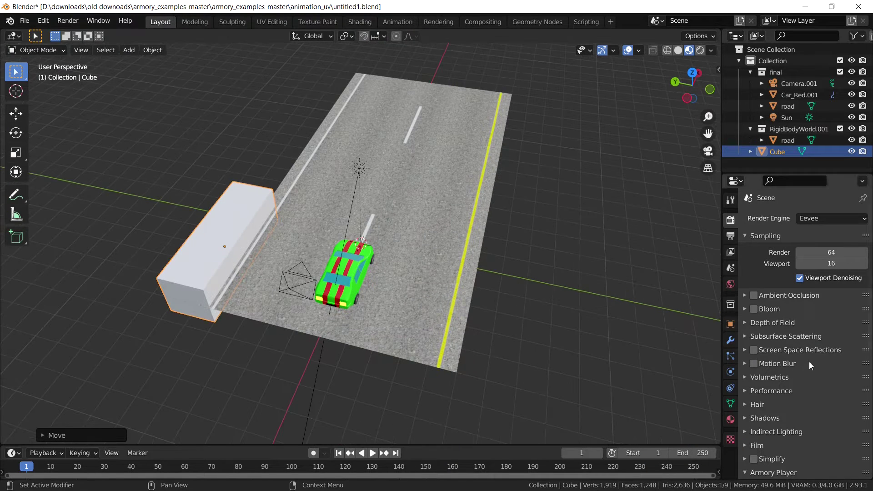
{"action": "key", "text": "s"}
{"action": "key", "text": "z"}
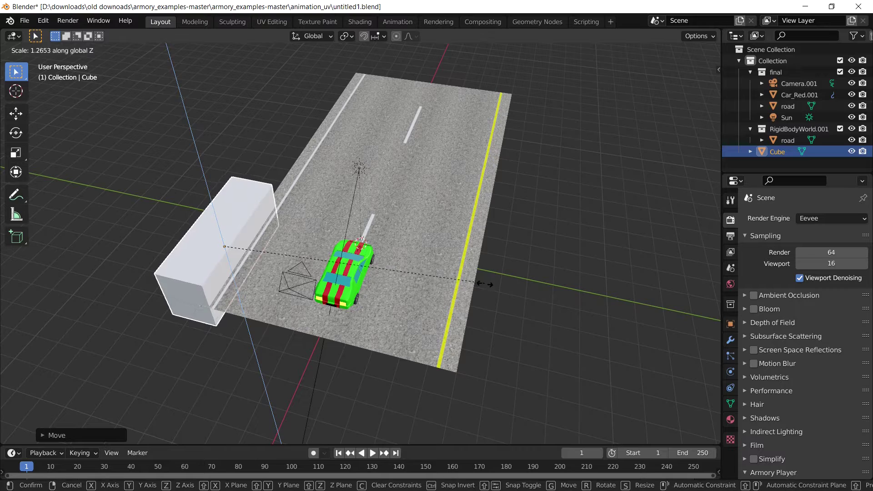
{"action": "left_click", "coordinate": [484, 283]}
{"action": "key", "text": "s"}
{"action": "key", "text": "z"}
{"action": "left_click", "coordinate": [483, 276]}
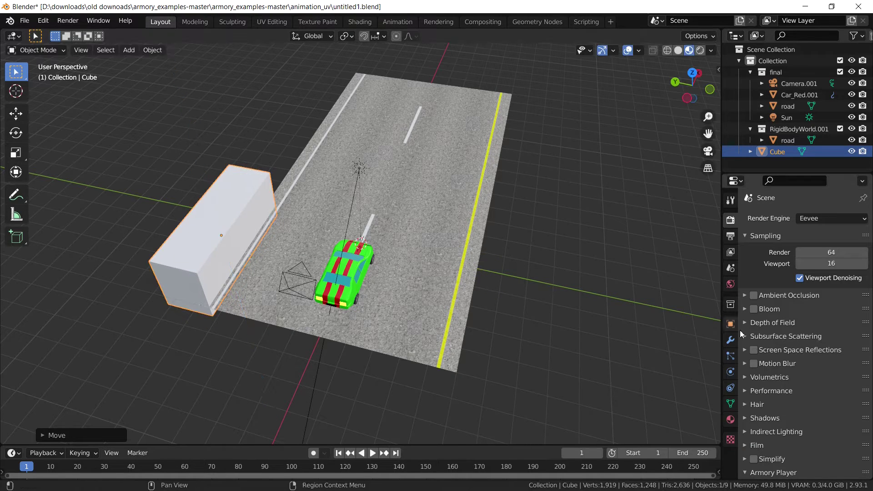
{"action": "middle_click_drag", "start_coordinate": [469, 253], "coordinate": [314, 271]}
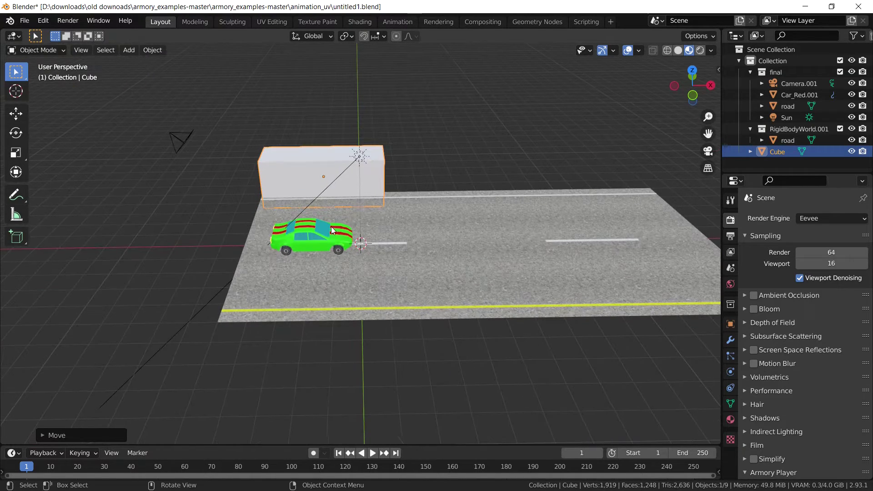
Give the wall a Passive rigid body with a Box collision shape.
{"action": "left_click", "coordinate": [731, 371]}
{"action": "left_click", "coordinate": [825, 293]}
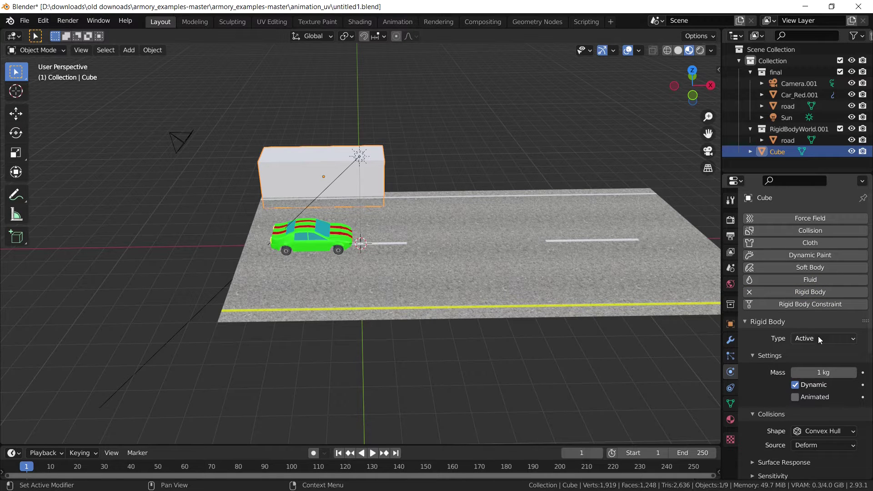
{"action": "left_click", "coordinate": [818, 338]}
{"action": "left_click", "coordinate": [819, 363]}
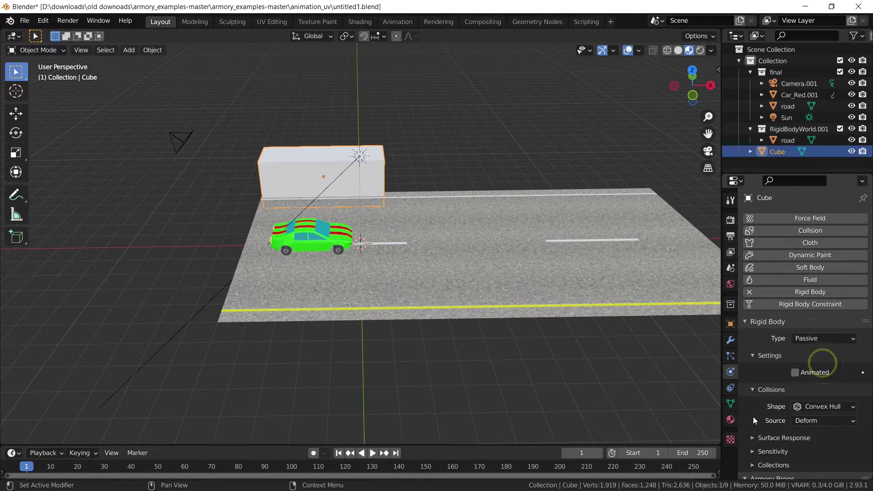
{"action": "left_click", "coordinate": [827, 407]}
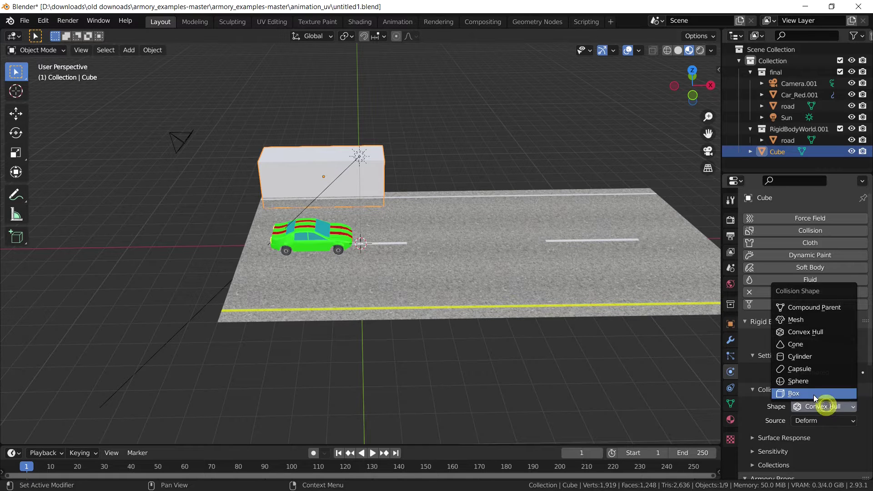
{"action": "left_click", "coordinate": [814, 395]}
{"action": "middle_click_drag", "start_coordinate": [484, 168], "coordinate": [359, 258]}
Duplicate the wall as Cube.001 and move it along Y to the road's right side.
{"action": "key", "text": "shift+d"}
{"action": "key", "text": "Escape"}
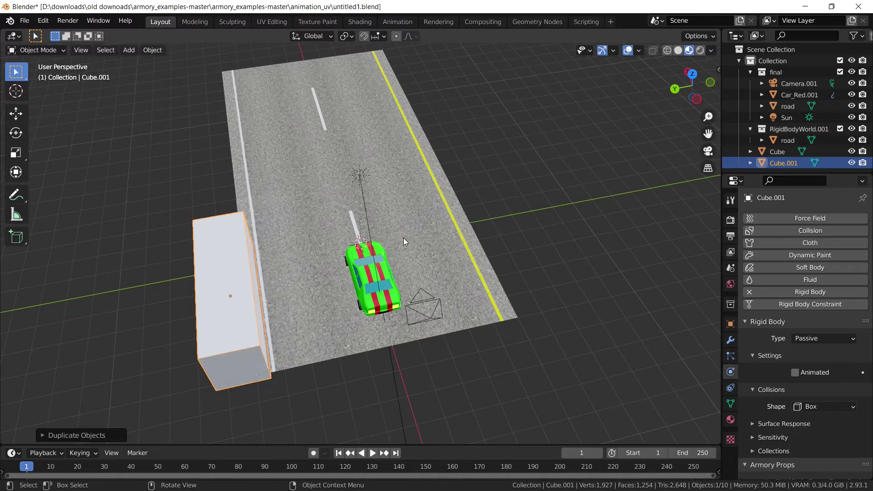
{"action": "key", "text": "g"}
{"action": "key", "text": "y"}
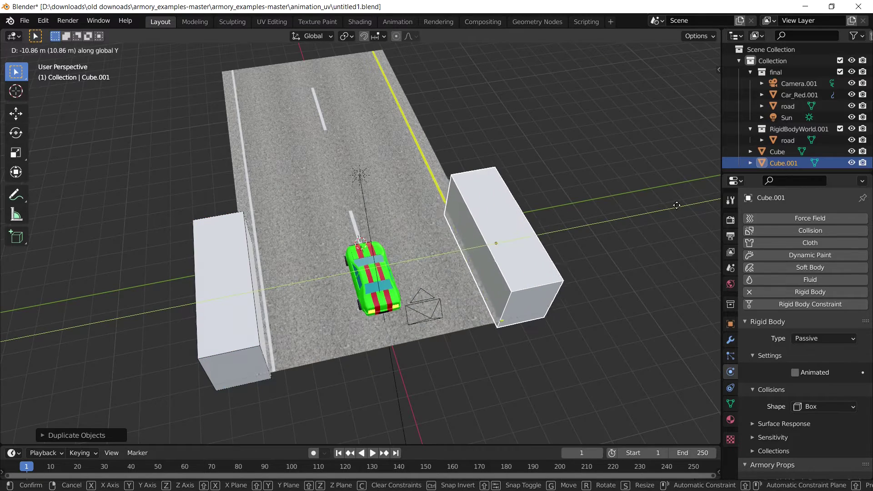
{"action": "left_click", "coordinate": [677, 200]}
{"action": "middle_click_drag", "start_coordinate": [526, 261], "coordinate": [329, 250]}
{"action": "left_click", "coordinate": [322, 253]}
{"action": "middle_click_drag", "start_coordinate": [432, 261], "coordinate": [514, 264]}
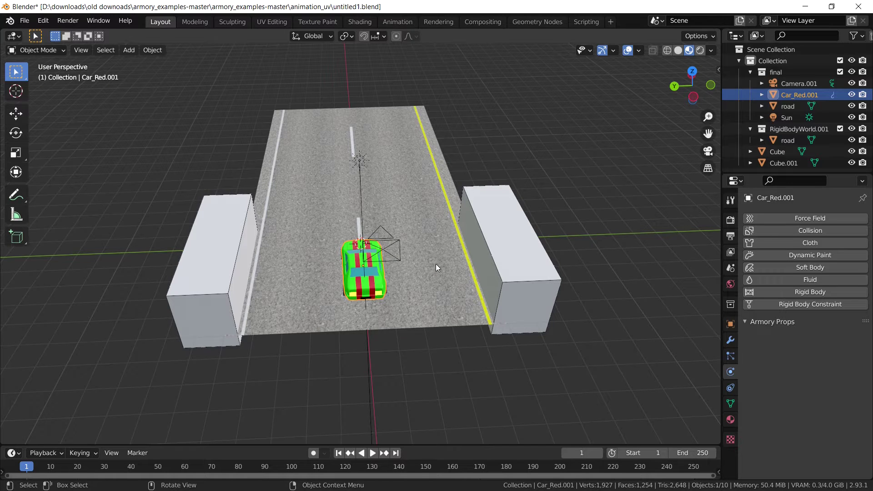
Add an Active rigid body with a Box collision shape to the car, then orbit to check it.
{"action": "left_click", "coordinate": [798, 291]}
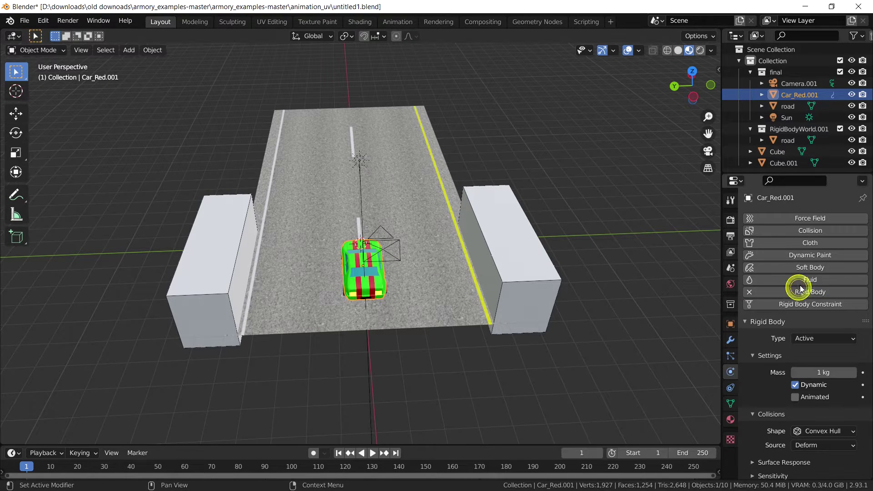
{"action": "left_click", "coordinate": [843, 338]}
{"action": "left_click", "coordinate": [814, 350]}
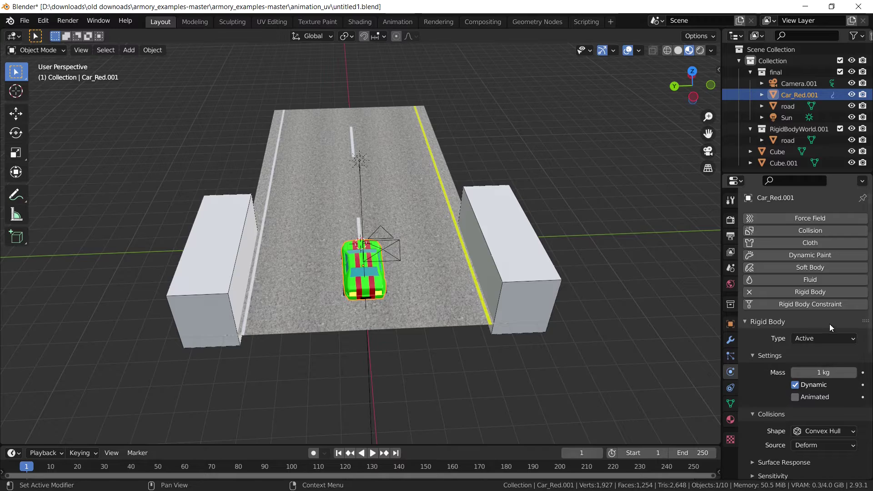
{"action": "scroll", "coordinate": [807, 397], "scroll_direction": "down", "scroll_amount": 4}
{"action": "left_click", "coordinate": [814, 359]}
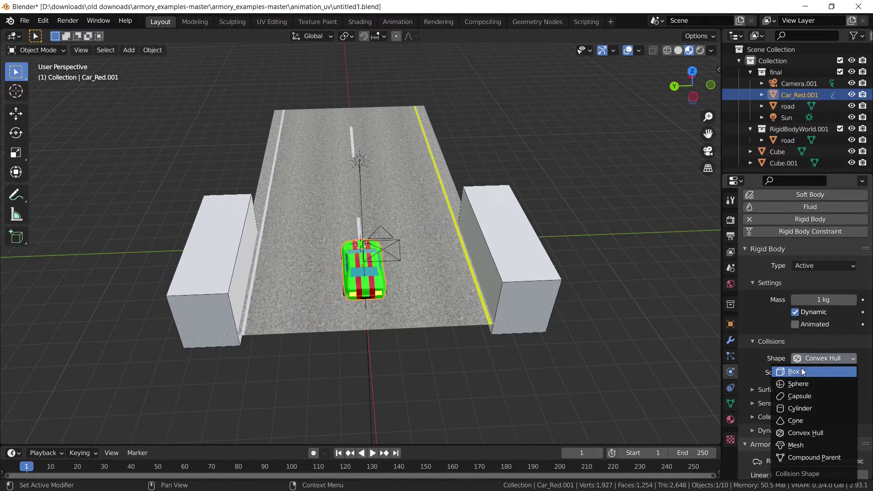
{"action": "left_click", "coordinate": [802, 372]}
{"action": "scroll", "coordinate": [467, 298], "scroll_direction": "up", "scroll_amount": 5}
{"action": "middle_click_drag", "start_coordinate": [467, 298], "coordinate": [318, 253]}
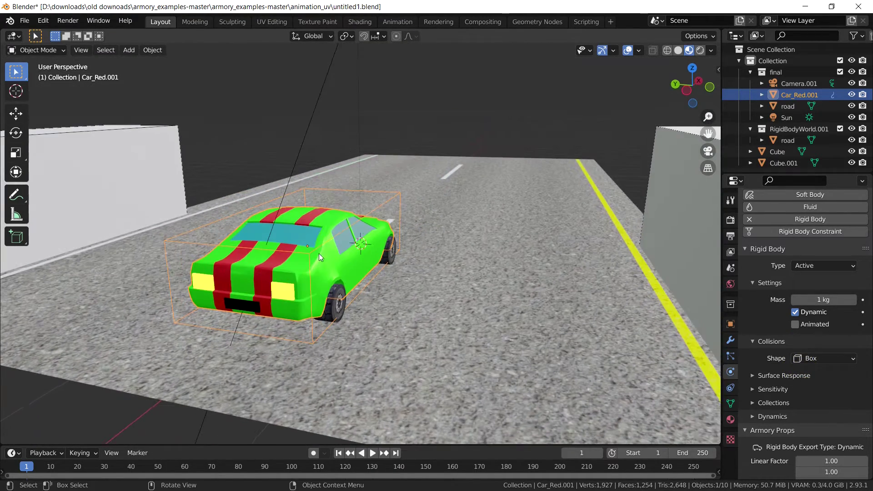
{"action": "middle_click_drag", "start_coordinate": [226, 231], "coordinate": [359, 285]}
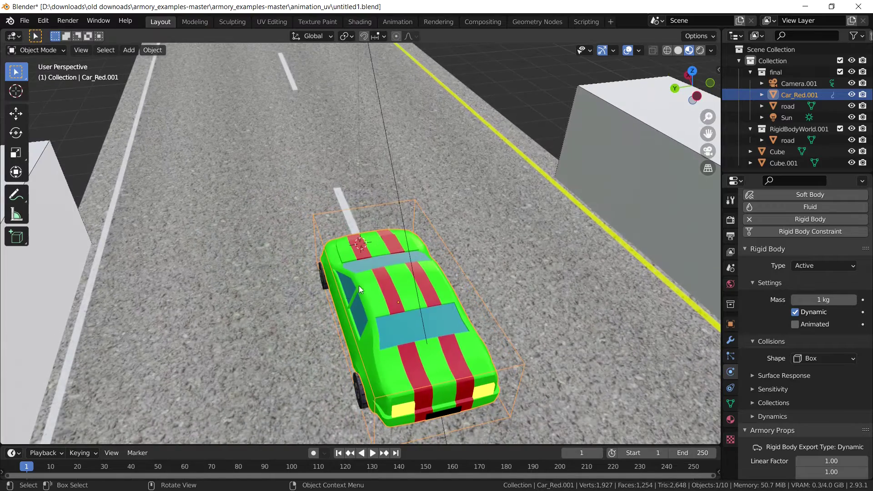
{"action": "middle_click_drag", "start_coordinate": [386, 253], "coordinate": [478, 290]}
{"action": "scroll", "coordinate": [492, 351], "scroll_direction": "down", "scroll_amount": 3}
{"action": "middle_click_drag", "start_coordinate": [641, 305], "coordinate": [538, 313]}
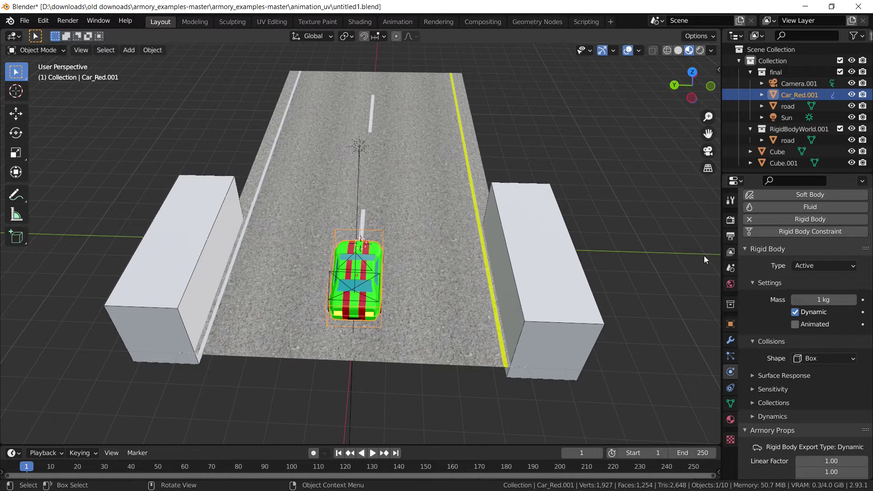
Add a UI canvas trait to the scene with a new canvas named MyCanvas.
{"action": "left_click", "coordinate": [730, 220]}
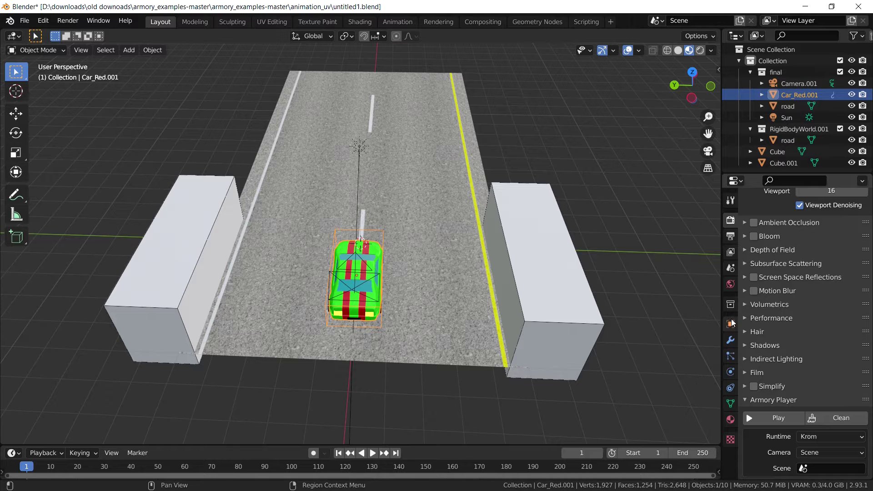
{"action": "left_click", "coordinate": [730, 268]}
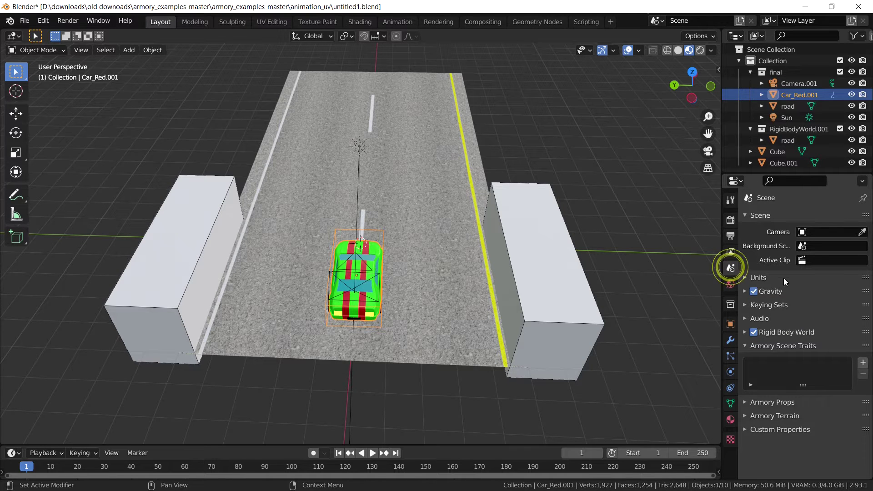
{"action": "left_click", "coordinate": [861, 362]}
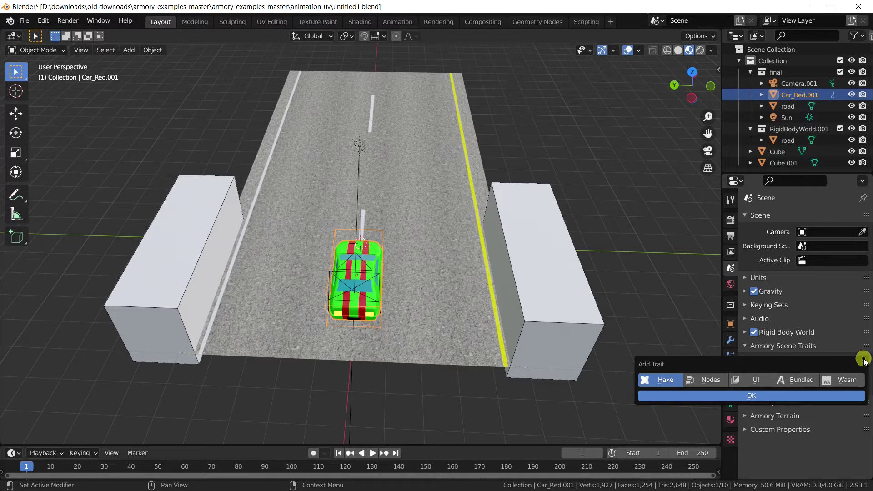
{"action": "left_click", "coordinate": [755, 394]}
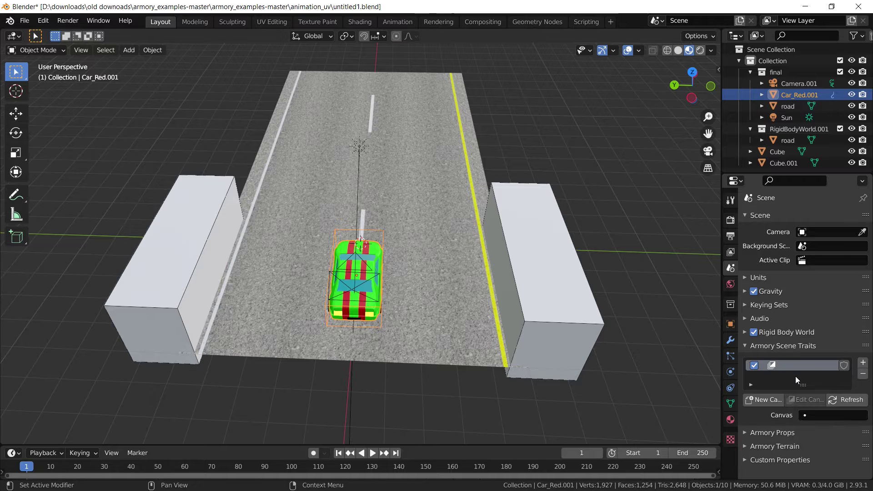
{"action": "left_click", "coordinate": [764, 400]}
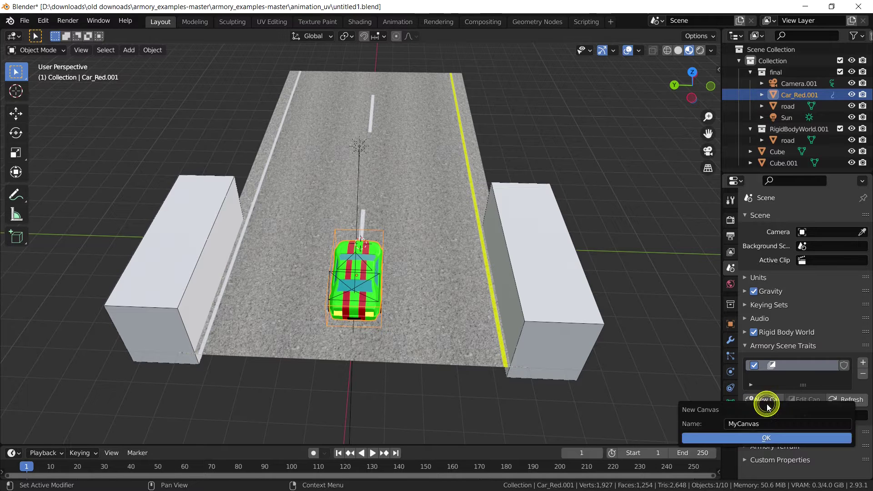
{"action": "left_click", "coordinate": [775, 441]}
Open MyCanvas full-screen in the Armory2D editor and launch File Explorer.
{"action": "left_click", "coordinate": [812, 398]}
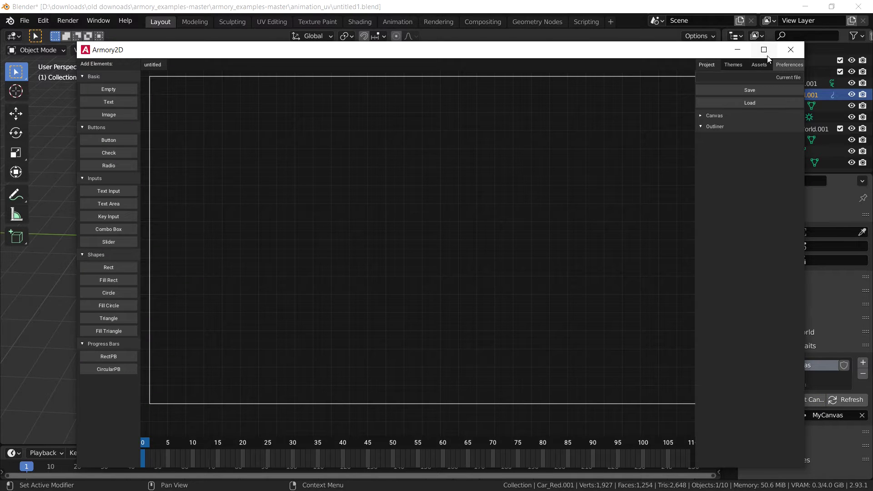
{"action": "left_click", "coordinate": [767, 55]}
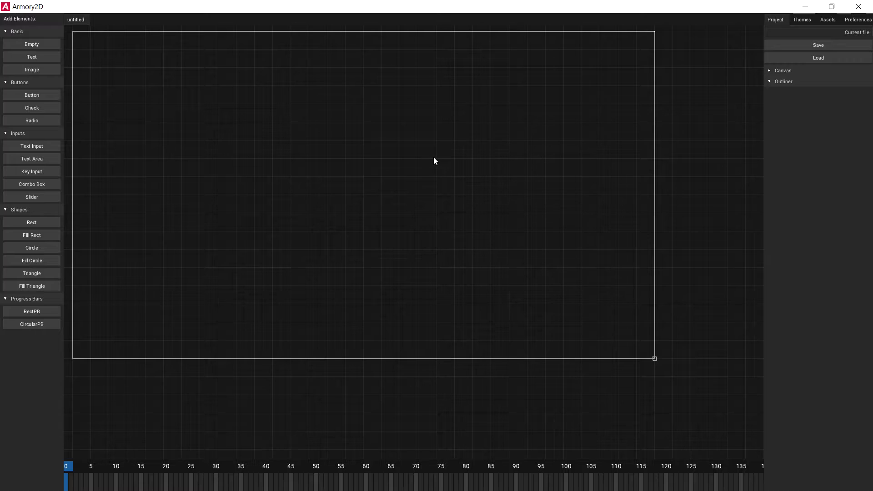
{"action": "key", "text": "super"}
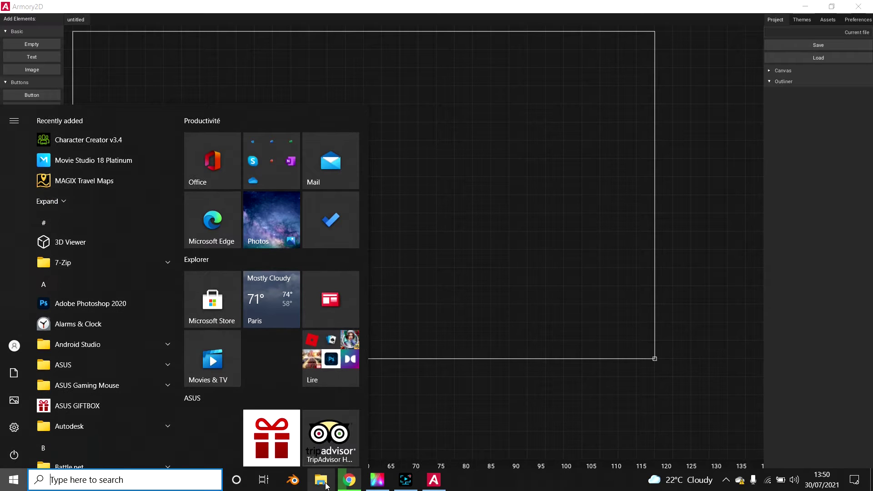
{"action": "left_click", "coordinate": [567, 304]}
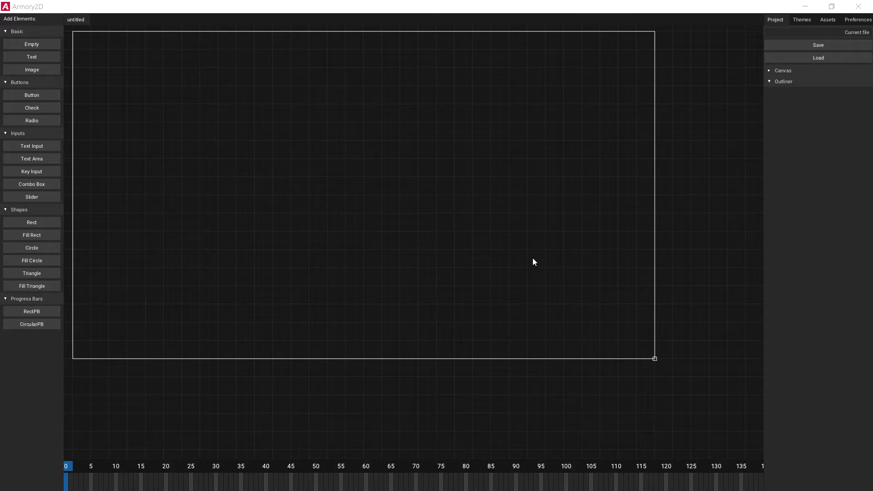
{"action": "key", "text": "super+e"}
Drag 627402.png from the Downloads folder into Armory2D's assets.
{"action": "double_click", "coordinate": [202, 235]}
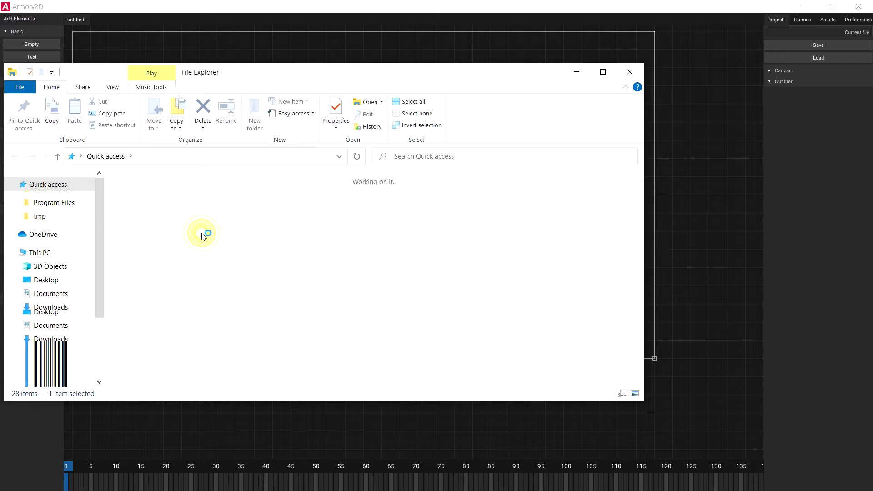
{"action": "scroll", "coordinate": [227, 237], "scroll_direction": "down", "scroll_amount": 3}
{"action": "left_click", "coordinate": [556, 233]}
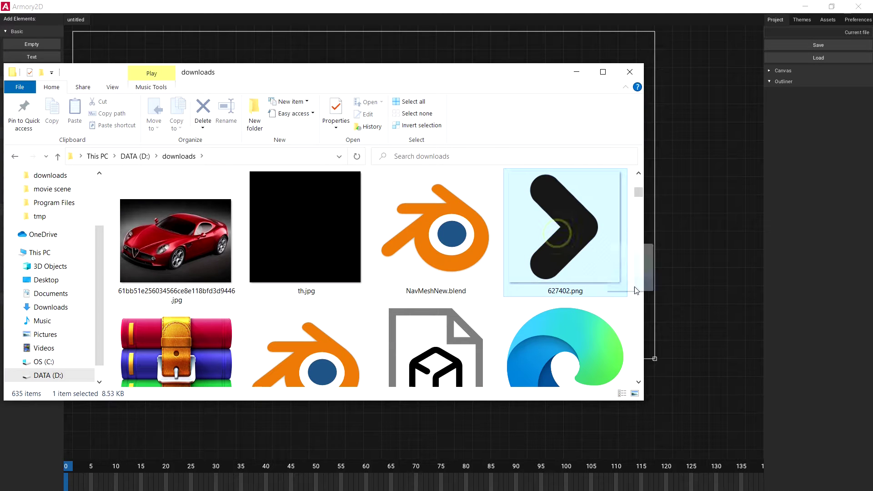
{"action": "left_click_drag", "start_coordinate": [636, 291], "coordinate": [813, 196]}
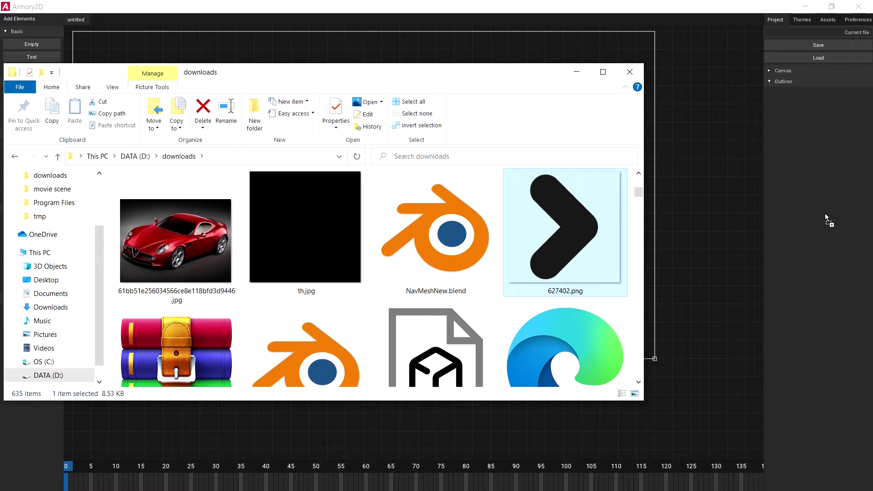
{"action": "left_click", "coordinate": [577, 72]}
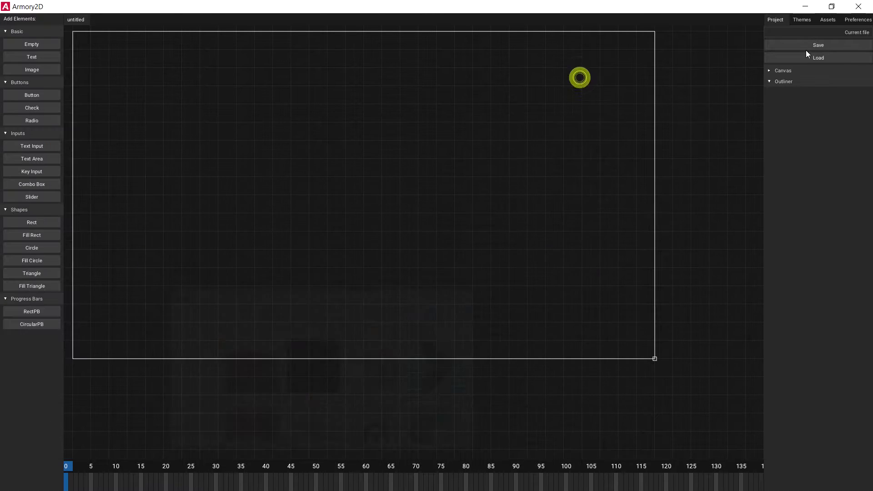
Check the imported asset in the Assets tab, then add an Image element to the canvas.
{"action": "left_click", "coordinate": [828, 20]}
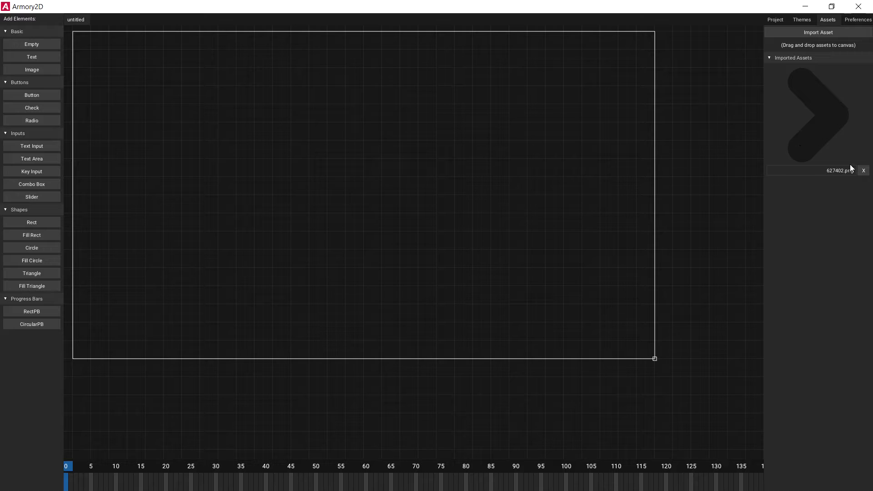
{"action": "left_click", "coordinate": [782, 20]}
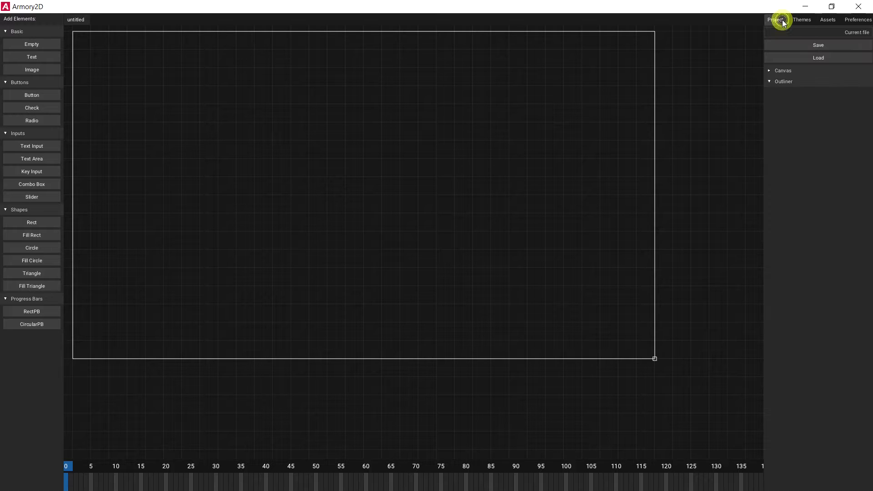
{"action": "left_click", "coordinate": [31, 70]}
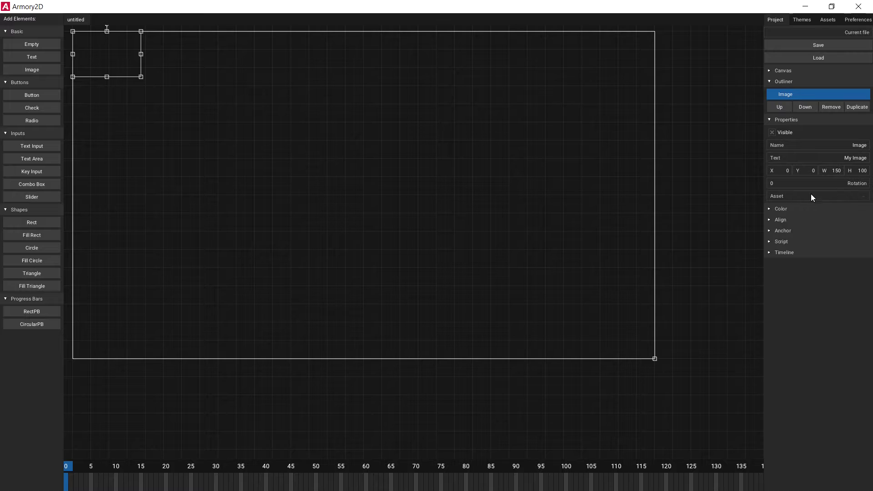
Assign the 627402.png asset to the image and anchor it at the canvas's right middle.
{"action": "left_click", "coordinate": [855, 196]}
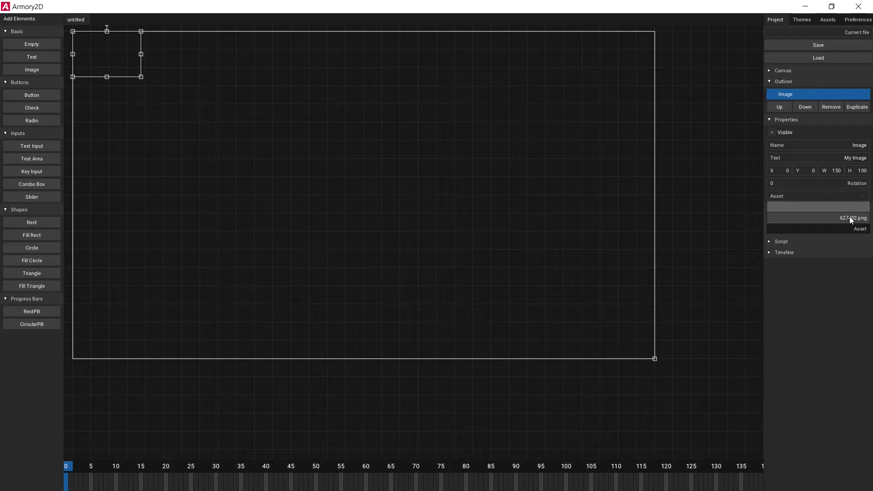
{"action": "left_click", "coordinate": [852, 218]}
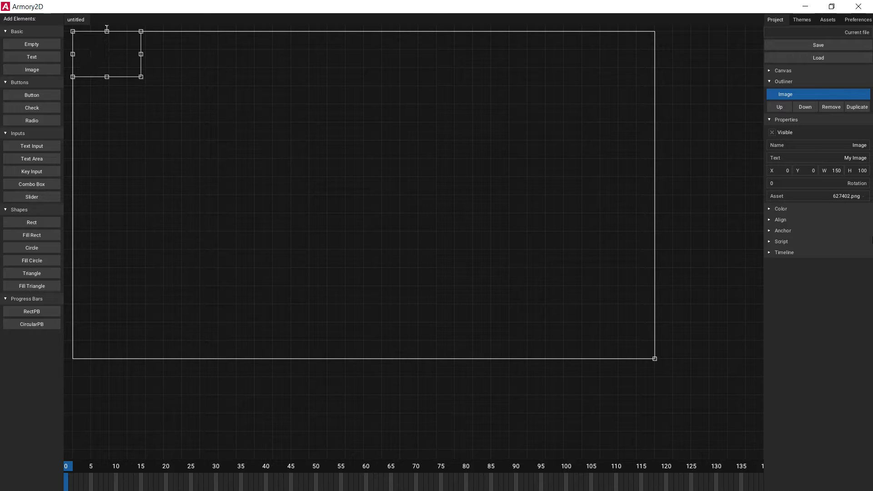
{"action": "left_click", "coordinate": [770, 231]}
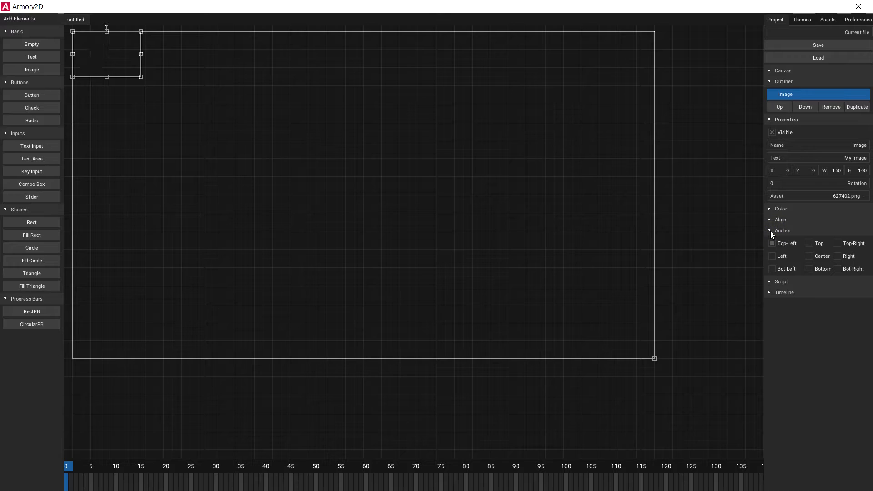
{"action": "left_click", "coordinate": [772, 256]}
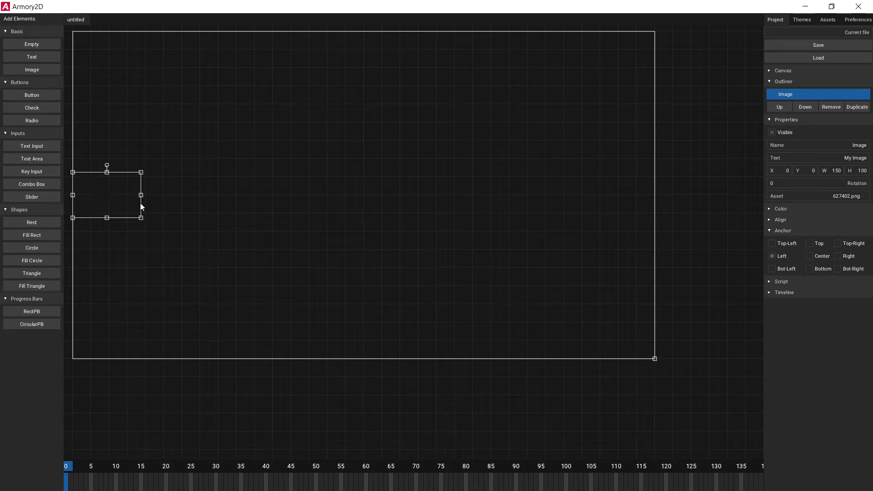
{"action": "left_click", "coordinate": [837, 256]}
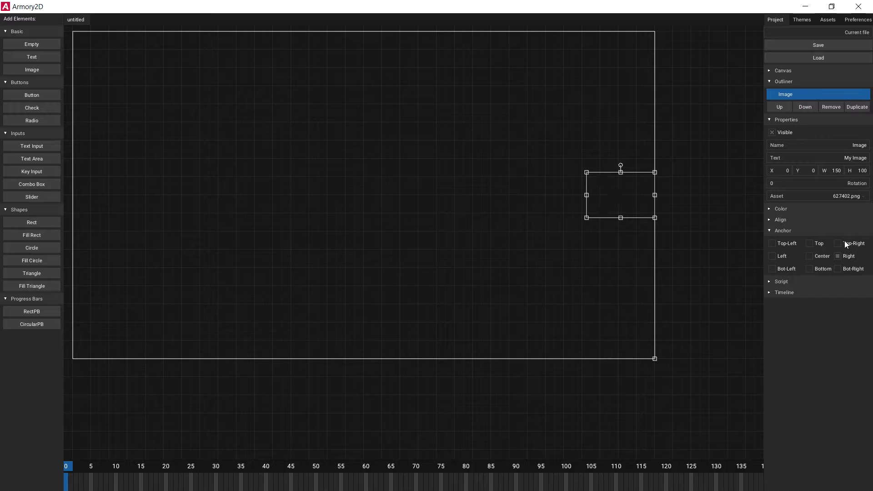
Duplicate the arrow image, anchor the copy at the left middle, and rotate it 180°.
{"action": "left_click", "coordinate": [860, 107]}
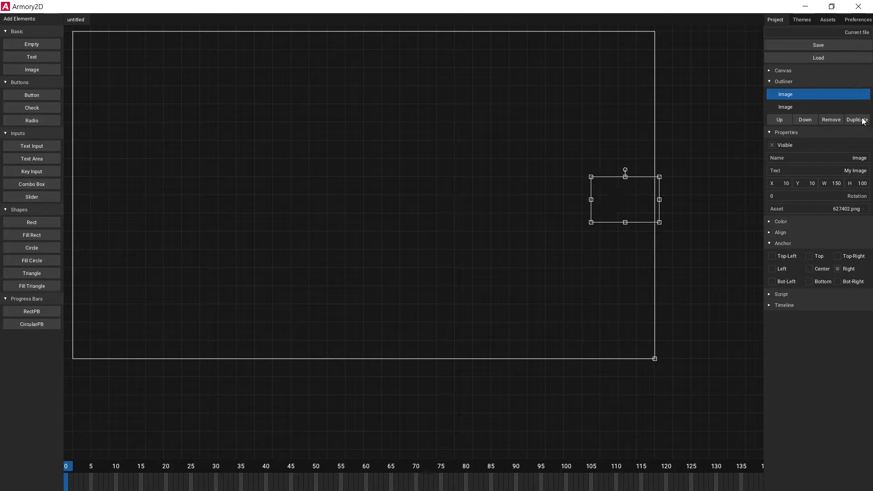
{"action": "left_click", "coordinate": [773, 269]}
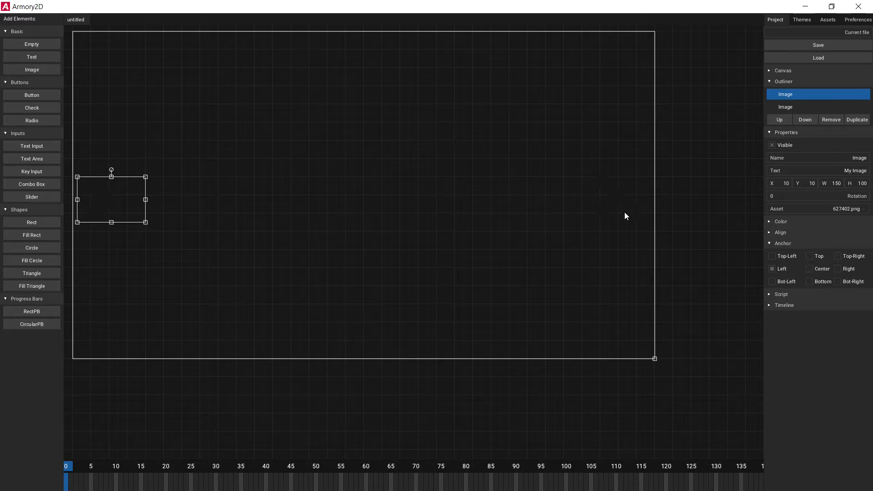
{"action": "left_click", "coordinate": [615, 197]}
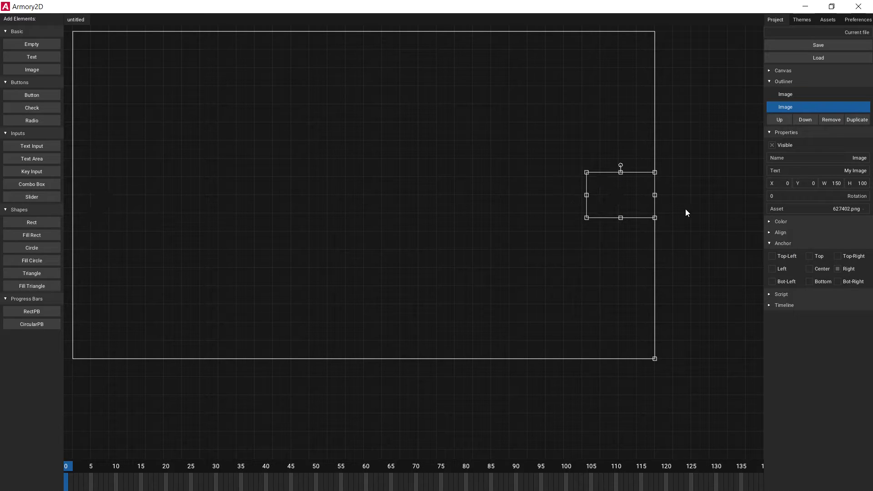
{"action": "left_click", "coordinate": [107, 190]}
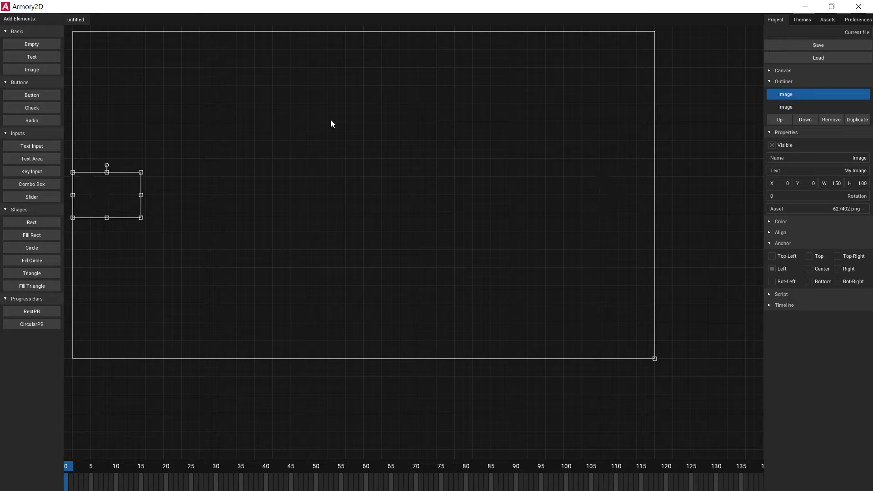
{"action": "left_click", "coordinate": [774, 196]}
{"action": "type", "text": "1"}
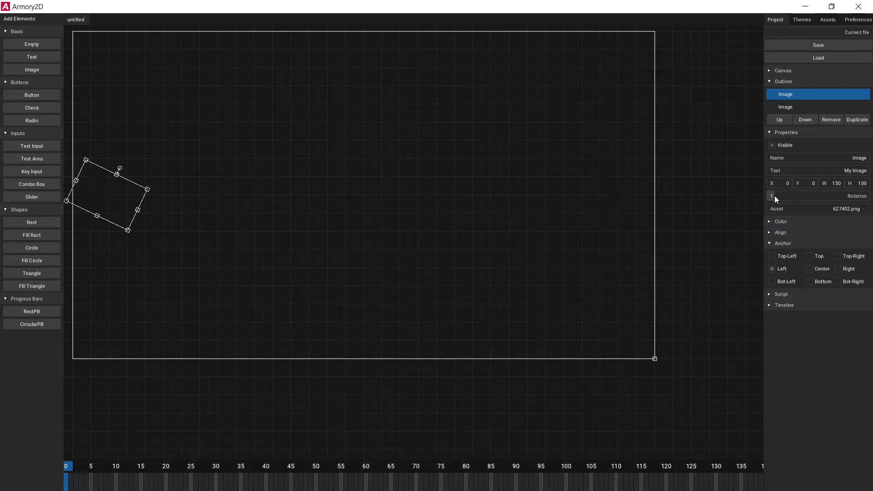
{"action": "type", "text": "80"}
{"action": "key", "text": "Return"}
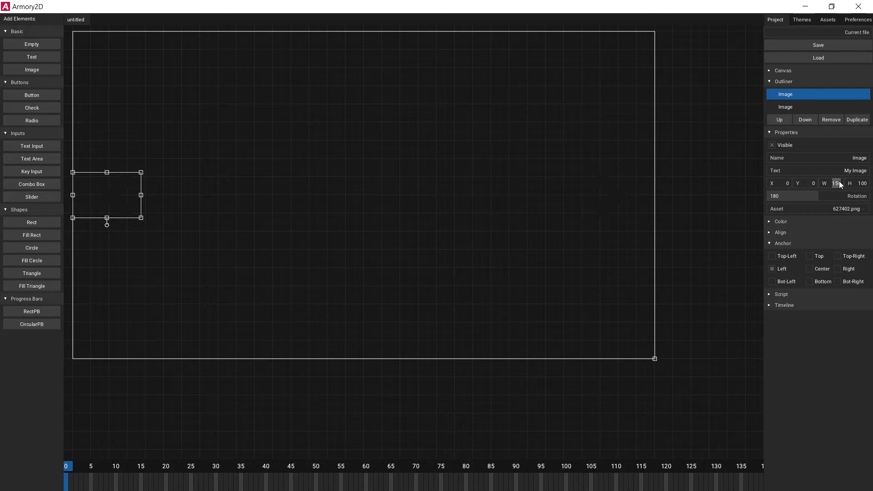
Size the left arrow image to 250 wide by 200 high.
{"action": "key", "text": "Return"}
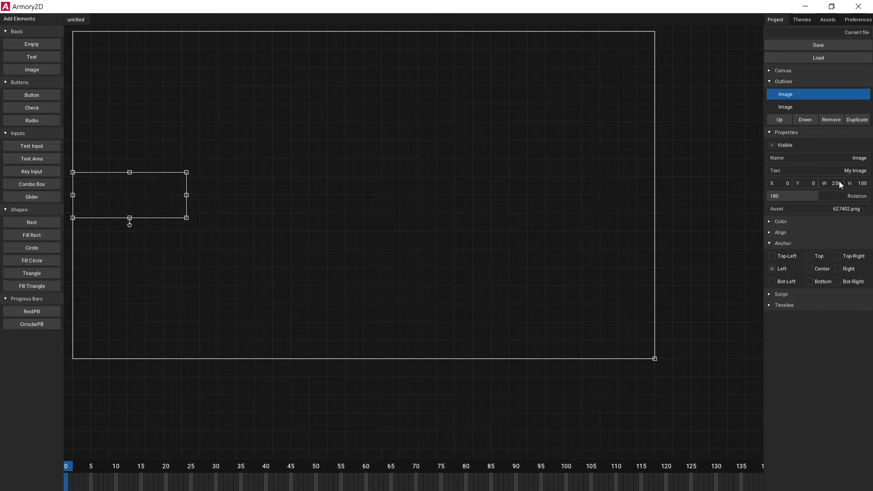
{"action": "left_click", "coordinate": [864, 182]}
{"action": "type", "text": "200"}
{"action": "key", "text": "Return"}
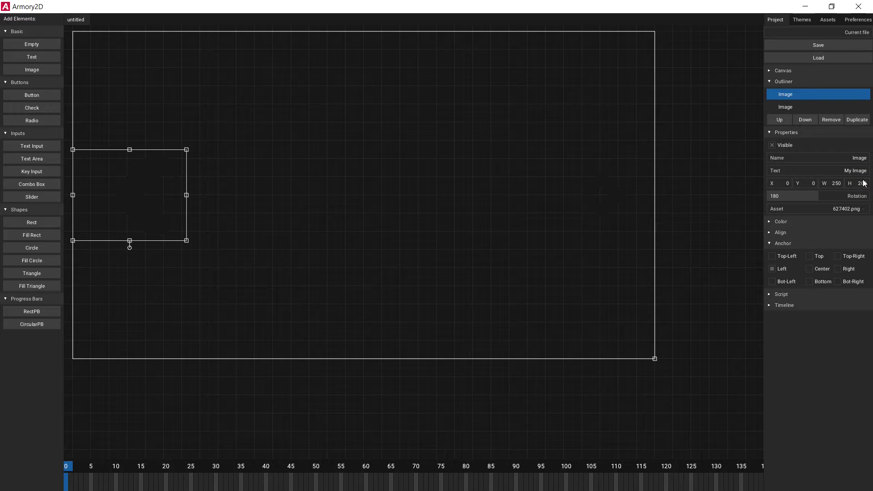
Set the right-hand arrow image's width to 250 px.
{"action": "left_click", "coordinate": [607, 186]}
{"action": "left_click", "coordinate": [835, 184]}
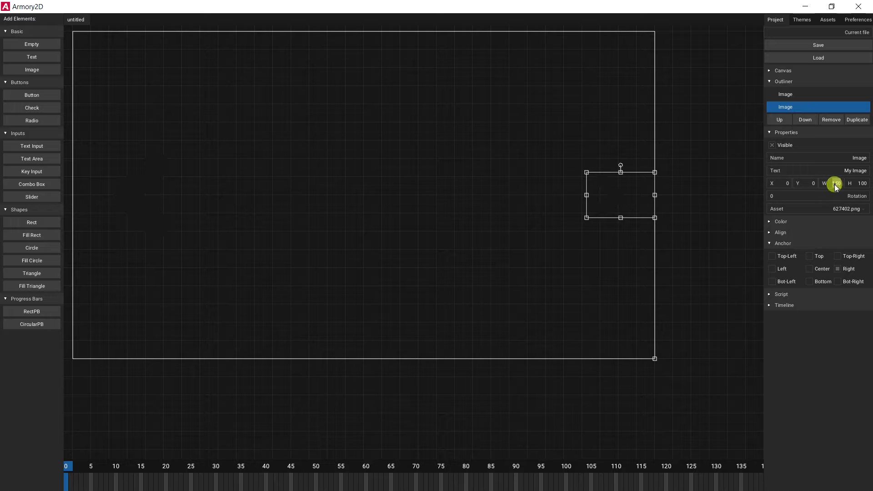
{"action": "type", "text": "250"}
{"action": "key", "text": "Return"}
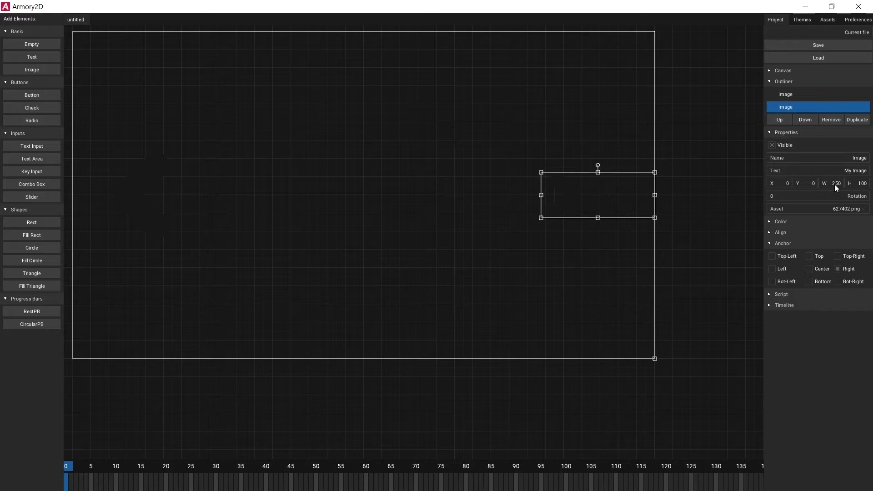
{"action": "left_click", "coordinate": [859, 185]}
Make the right arrow 200 px tall and shift the arrows outward to X 60 and X -60.
{"action": "key", "text": "Return"}
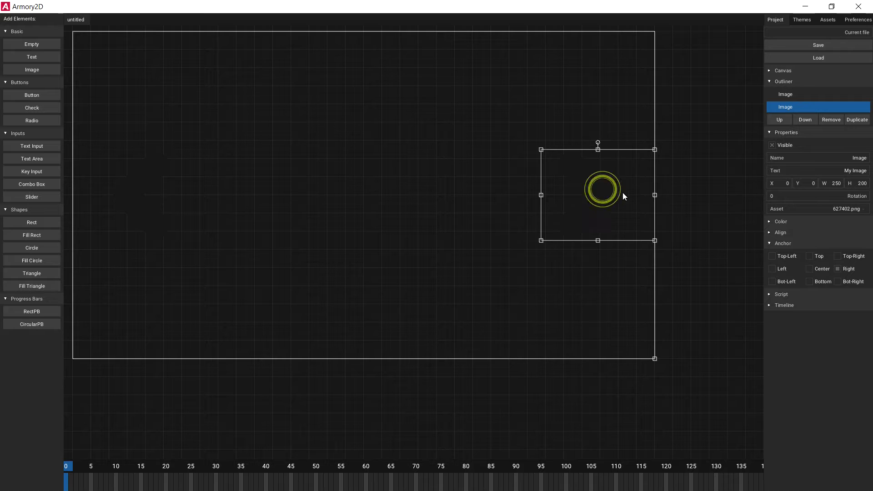
{"action": "left_click_drag", "start_coordinate": [600, 197], "coordinate": [618, 198]}
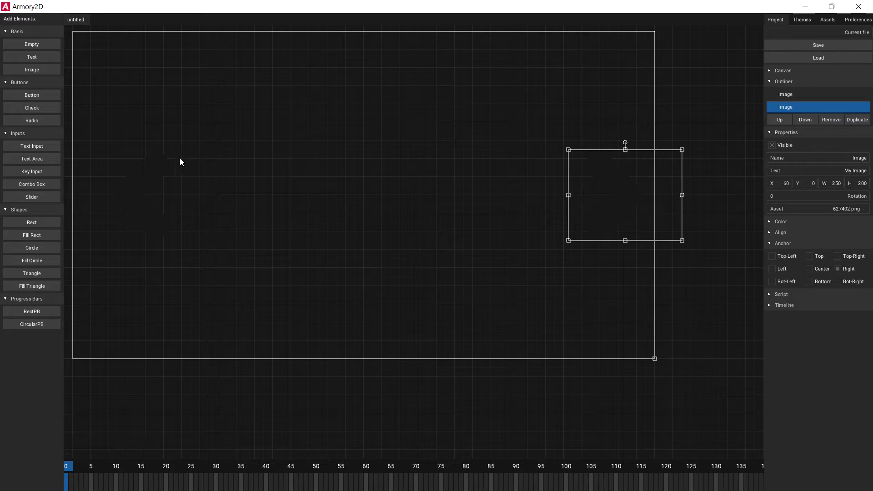
{"action": "left_click_drag", "start_coordinate": [133, 194], "coordinate": [120, 194]}
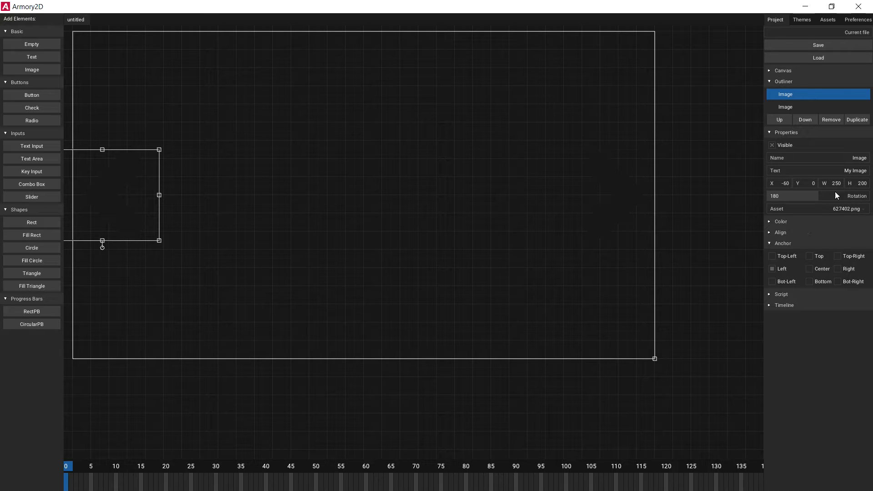
Rename the arrow images 'left' and 'right'.
{"action": "left_click", "coordinate": [864, 160]}
{"action": "key", "text": "BackSpace"}
{"action": "left_click", "coordinate": [638, 188]}
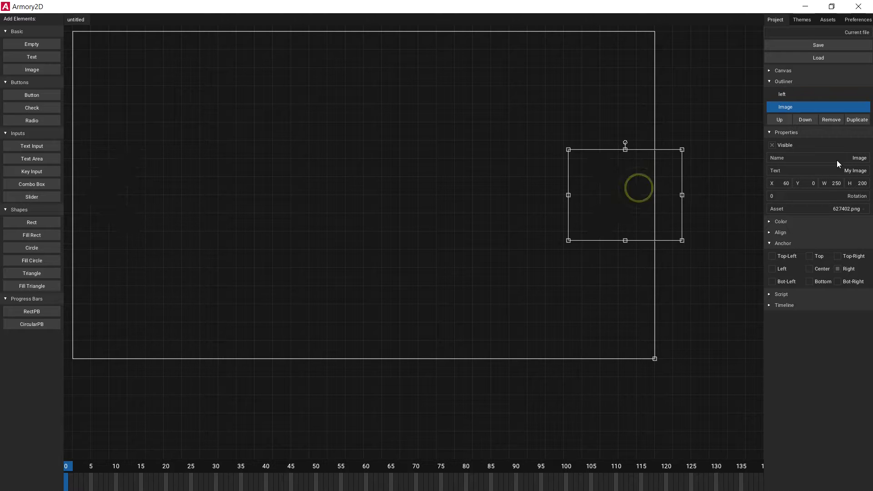
{"action": "left_click", "coordinate": [857, 156]}
{"action": "type", "text": "right"}
Close Armory2D, clean the project build, and play the car game in the Armory Player.
{"action": "left_click", "coordinate": [859, 7]}
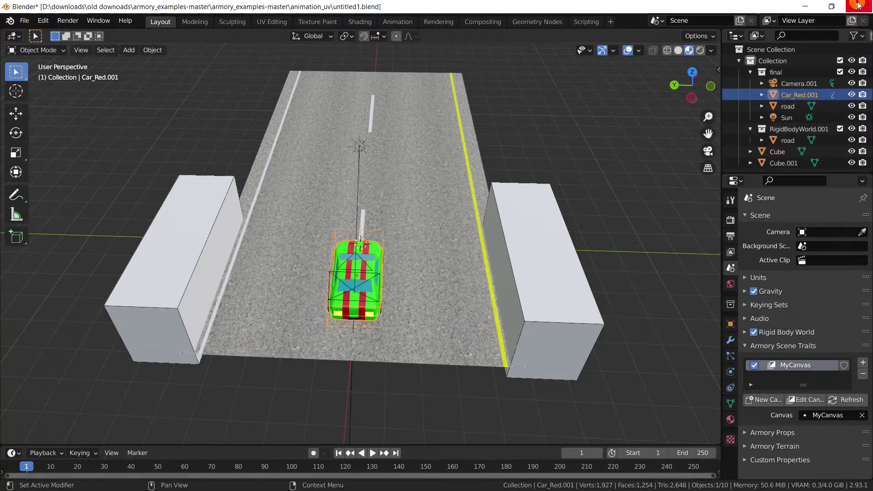
{"action": "left_click", "coordinate": [730, 219]}
{"action": "scroll", "coordinate": [787, 322], "scroll_direction": "down", "scroll_amount": 10}
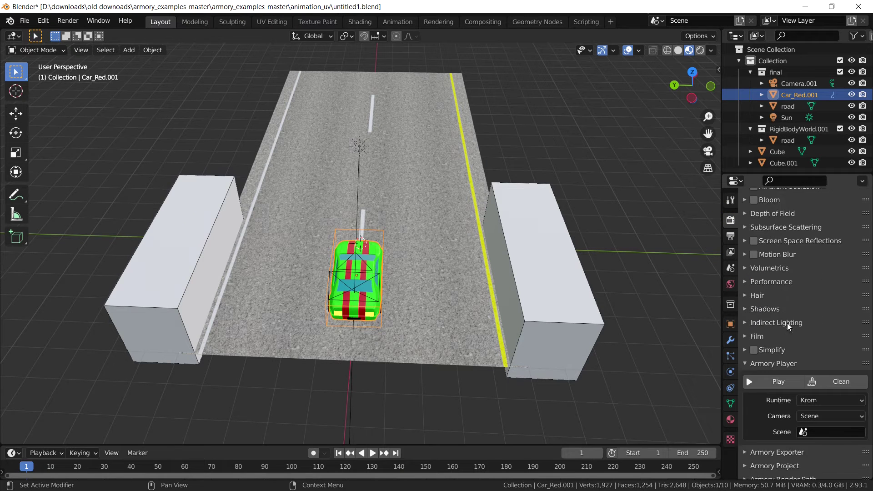
{"action": "left_click", "coordinate": [826, 329]}
{"action": "left_click", "coordinate": [822, 325]}
{"action": "left_click", "coordinate": [772, 321]}
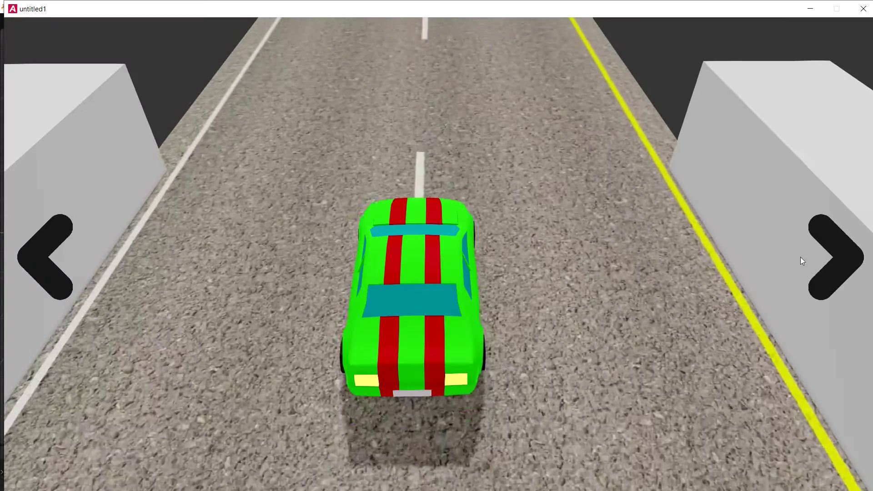
Test the right and left on-screen arrow buttons in the running car game, then close the game window.
{"action": "left_click", "coordinate": [836, 255]}
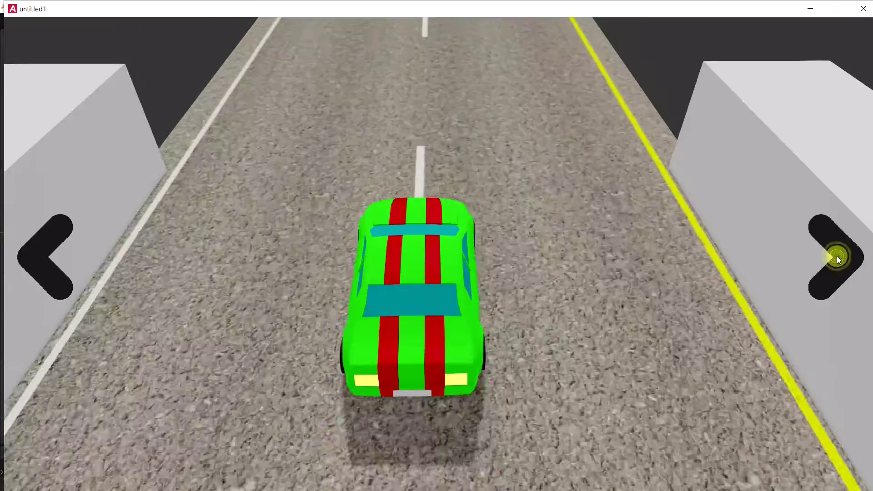
{"action": "left_click", "coordinate": [50, 250]}
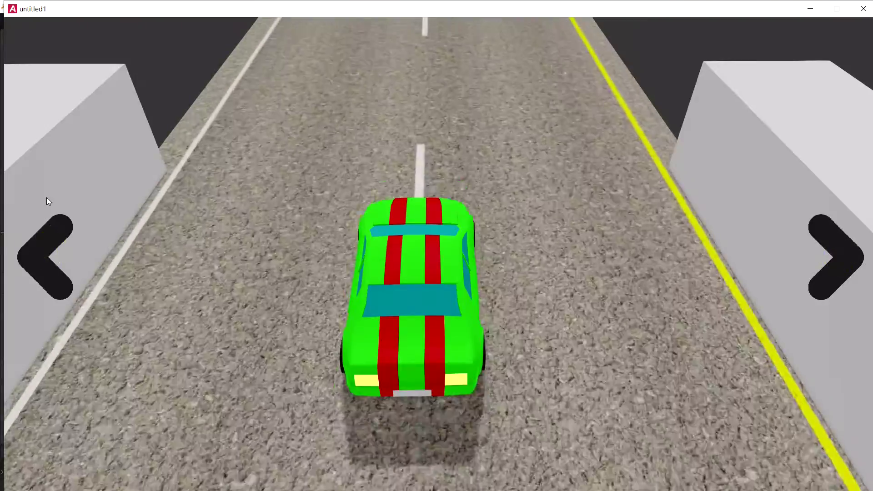
{"action": "left_click", "coordinate": [51, 246]}
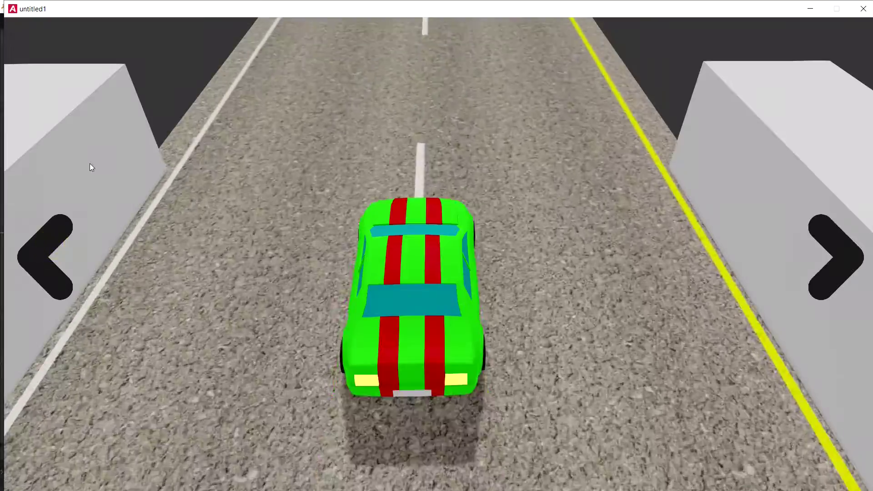
{"action": "left_click", "coordinate": [87, 160]}
{"action": "left_click", "coordinate": [793, 181]}
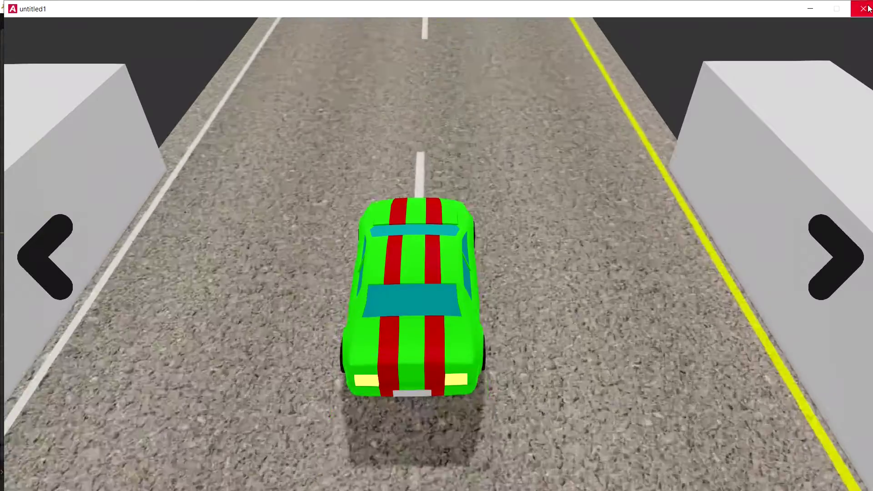
{"action": "left_click", "coordinate": [863, 8]}
{"action": "left_click", "coordinate": [541, 240]}
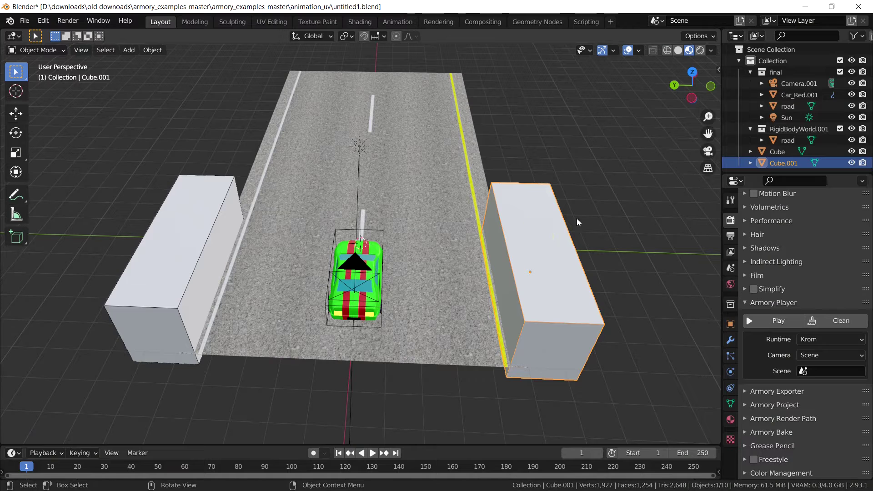
Hide the Cube.001 and Cube side walls in the viewport and disable them in renders.
{"action": "left_click", "coordinate": [852, 162]}
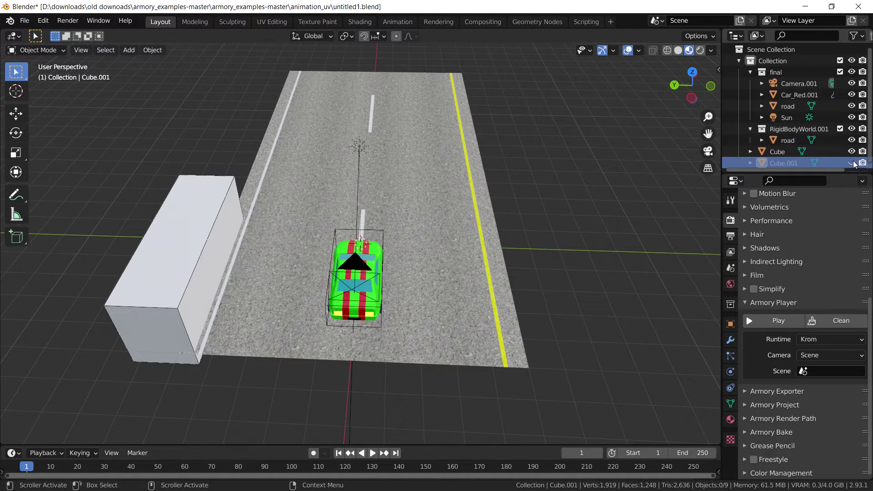
{"action": "left_click", "coordinate": [855, 38]}
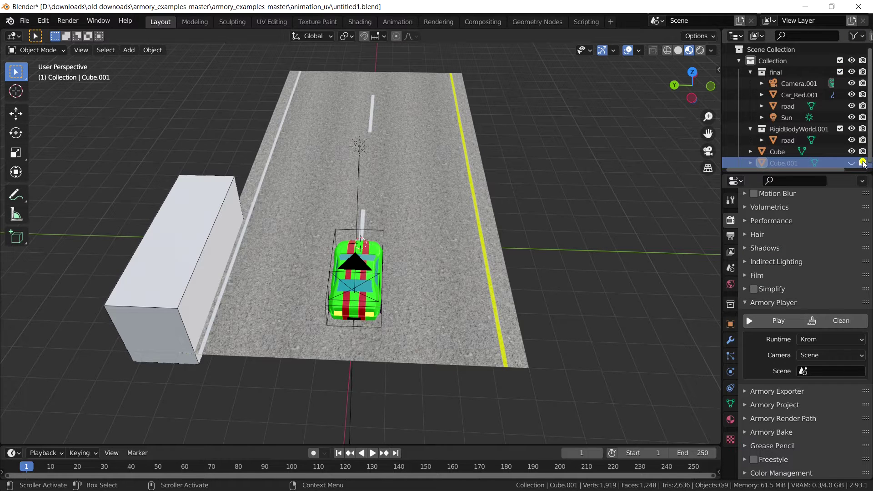
{"action": "left_click", "coordinate": [856, 161]}
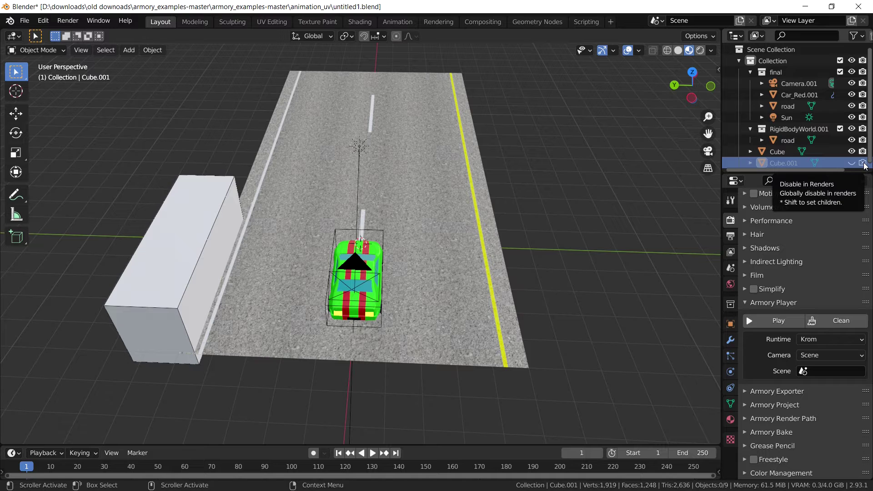
{"action": "left_click", "coordinate": [863, 164]}
{"action": "left_click", "coordinate": [852, 153]}
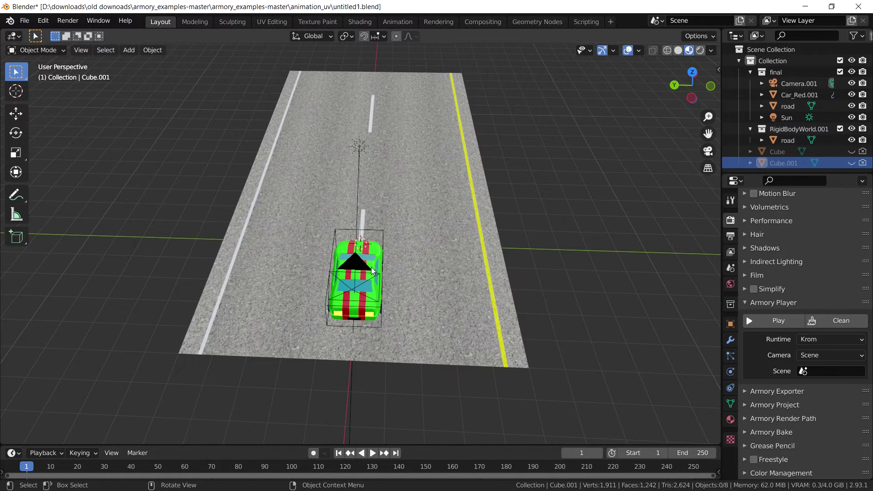
{"action": "middle_click_drag", "start_coordinate": [445, 300], "coordinate": [491, 210]}
{"action": "left_click", "coordinate": [586, 21]}
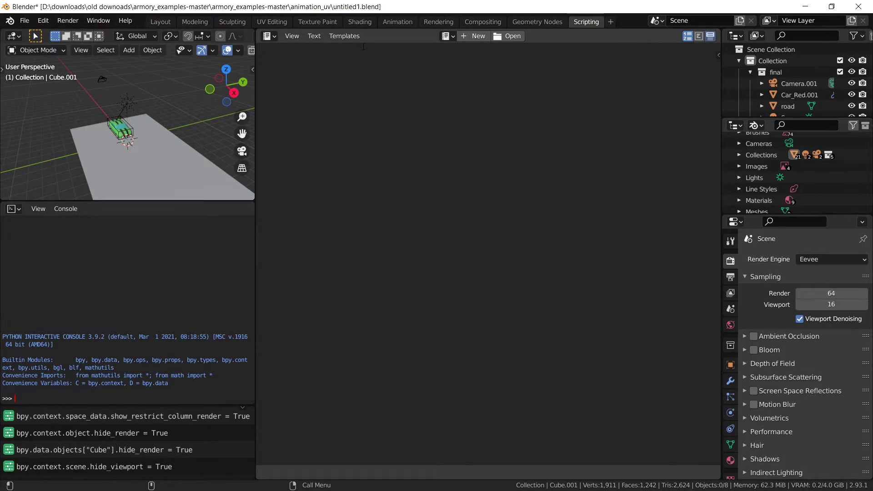
Turn the text area into a logic node editor showing the Player tree and rearrange its frames.
{"action": "left_click", "coordinate": [268, 36]}
{"action": "left_click", "coordinate": [289, 118]}
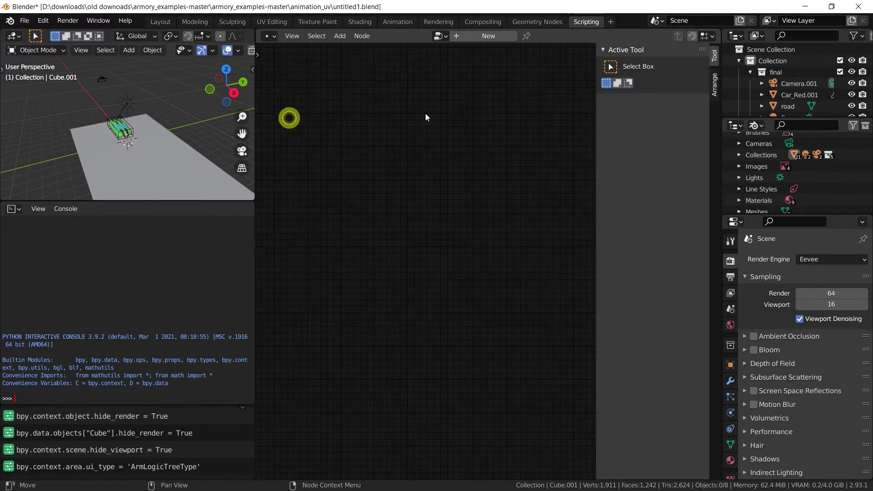
{"action": "left_click", "coordinate": [446, 40]}
{"action": "left_click", "coordinate": [450, 52]}
{"action": "scroll", "coordinate": [419, 223], "scroll_direction": "down", "scroll_amount": 3}
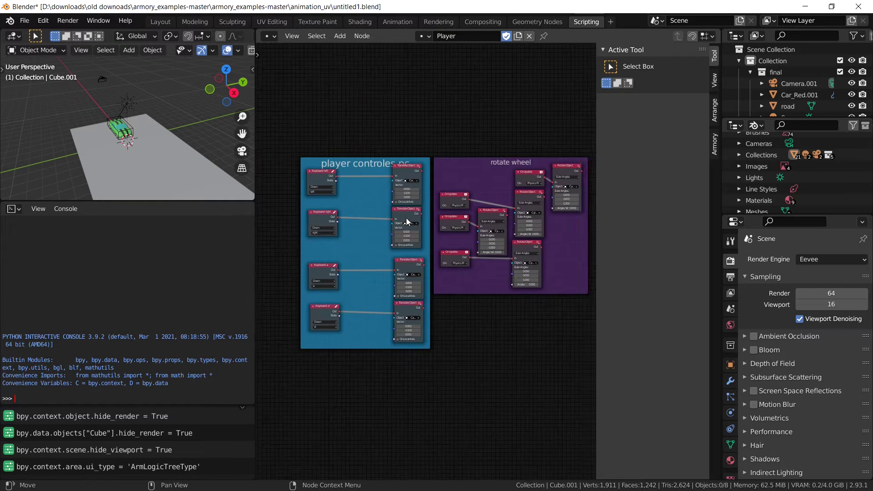
{"action": "mouse_move", "coordinate": [419, 223]}
{"action": "middle_mouse_down"}
{"action": "mouse_move", "coordinate": [477, 227]}
{"action": "mouse_move", "coordinate": [428, 213]}
{"action": "middle_mouse_up"}
{"action": "scroll", "coordinate": [503, 247], "scroll_direction": "up", "scroll_amount": 1}
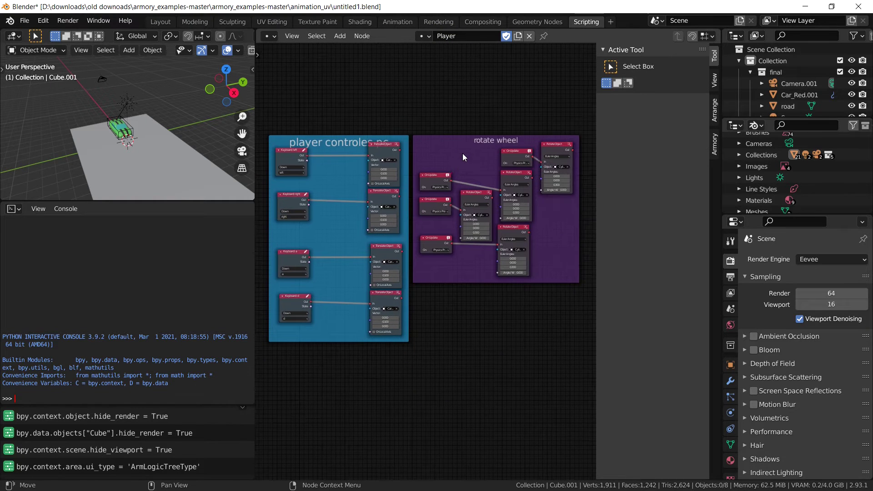
{"action": "left_click_drag", "start_coordinate": [463, 157], "coordinate": [598, 146]}
{"action": "left_click_drag", "start_coordinate": [320, 144], "coordinate": [443, 144]}
{"action": "scroll", "coordinate": [406, 157], "scroll_direction": "up", "scroll_amount": 1}
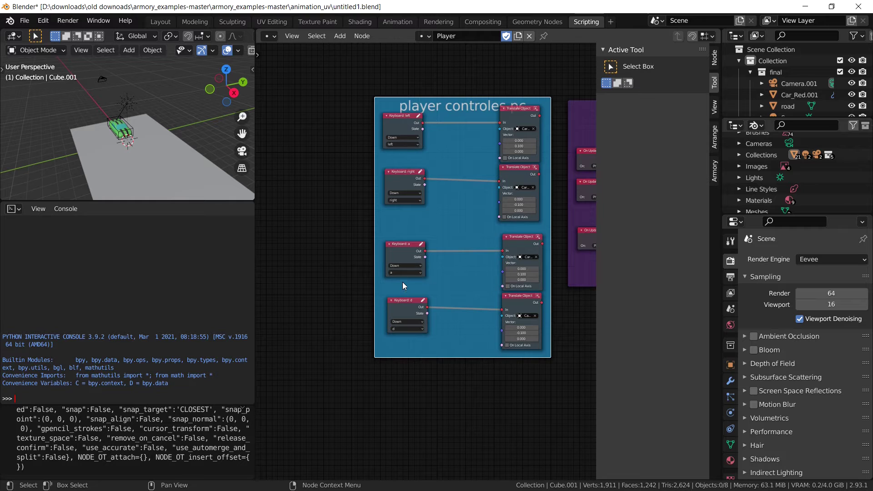
{"action": "middle_click_drag", "start_coordinate": [343, 269], "coordinate": [358, 273]}
Duplicate the two Translate Object nodes to the frame's left side.
{"action": "left_click", "coordinate": [529, 117]}
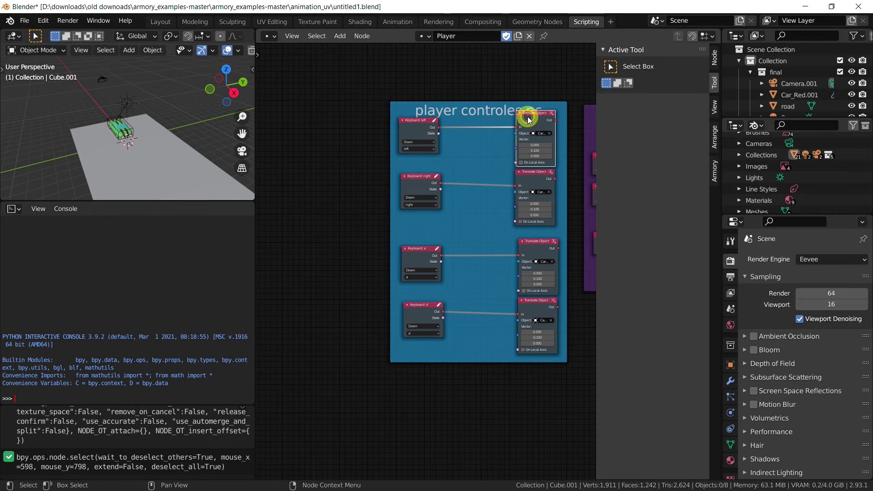
{"action": "left_click", "coordinate": [537, 181], "text": "shift"}
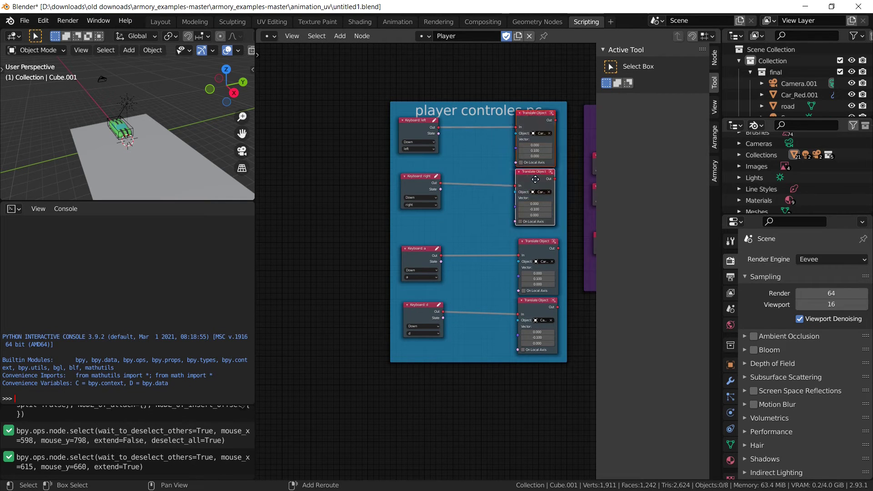
{"action": "key", "text": "shift+d"}
{"action": "left_click", "coordinate": [367, 189]}
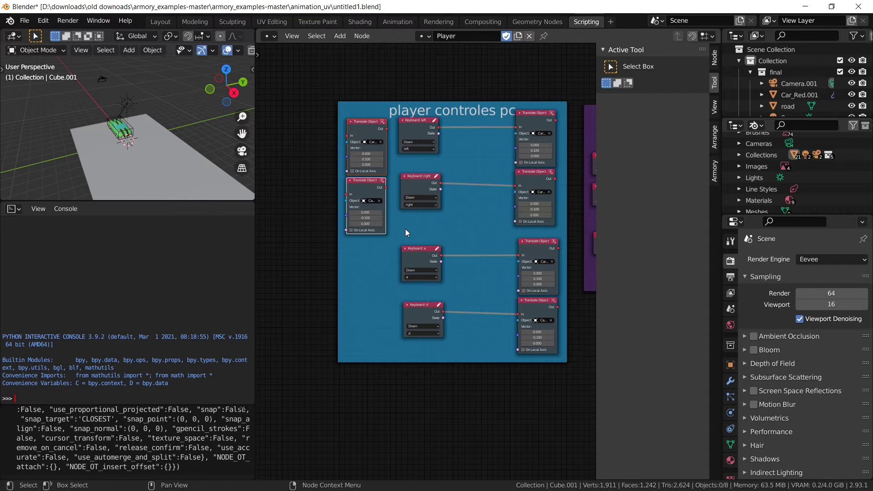
{"action": "scroll", "coordinate": [406, 233], "scroll_direction": "up", "scroll_amount": 2}
Add an On Canvas Element node beside the Translate Object nodes.
{"action": "key", "text": "shift+a"}
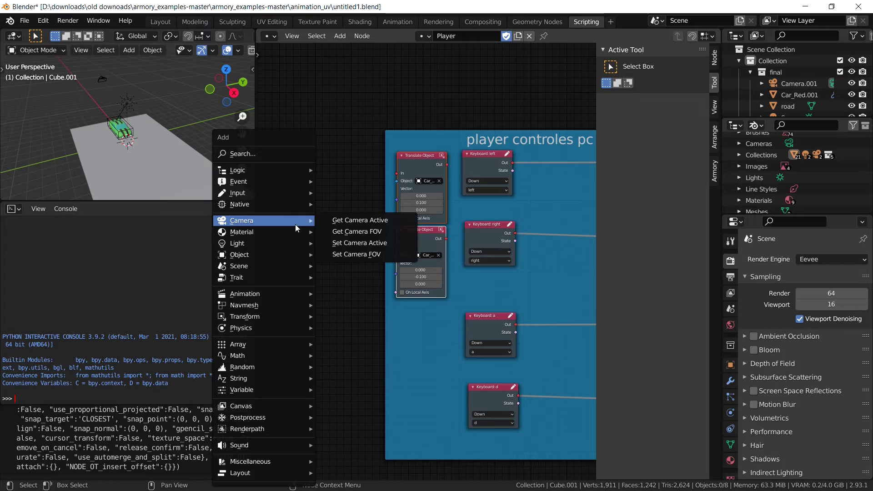
{"action": "left_click", "coordinate": [249, 152]}
{"action": "type", "text": "on canv"}
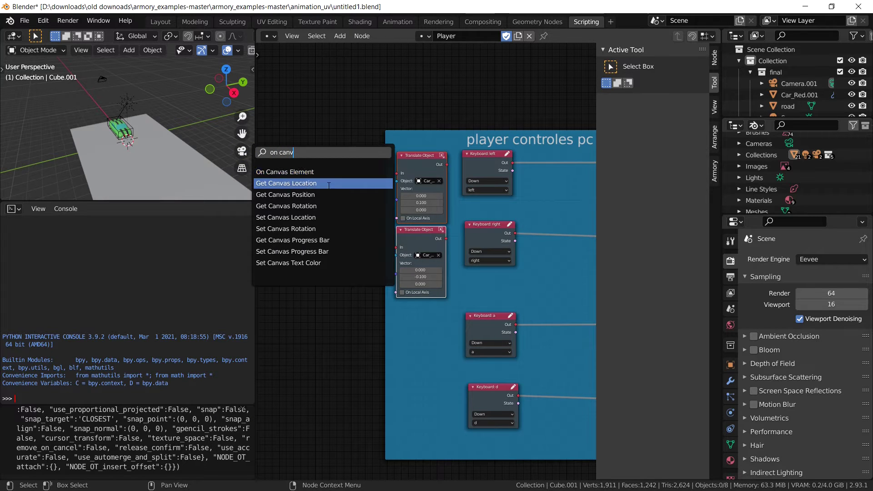
{"action": "left_click", "coordinate": [291, 172]}
{"action": "left_click", "coordinate": [383, 172]}
{"action": "left_click_drag", "start_coordinate": [405, 180], "coordinate": [402, 148]}
{"action": "scroll", "coordinate": [350, 240], "scroll_direction": "up", "scroll_amount": 2}
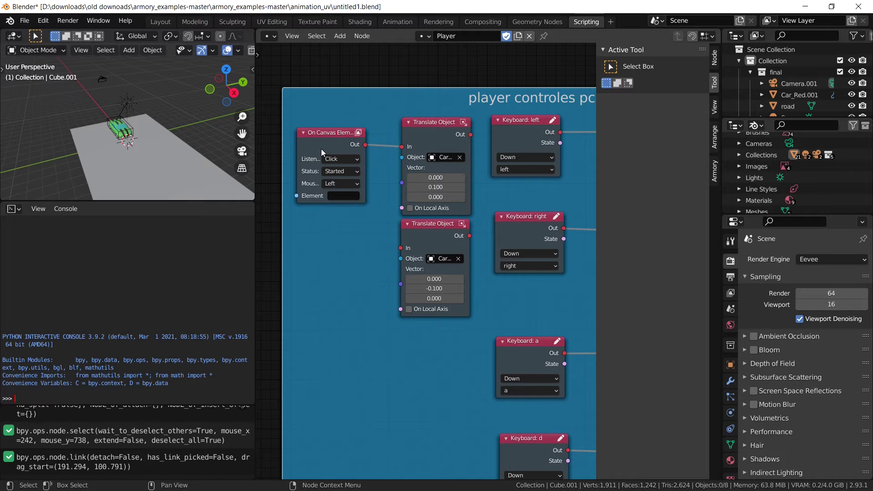
Duplicate the On Canvas Element node below and wire it into the lower Translate Object.
{"action": "key", "text": "shift+d"}
{"action": "left_click", "coordinate": [342, 142]}
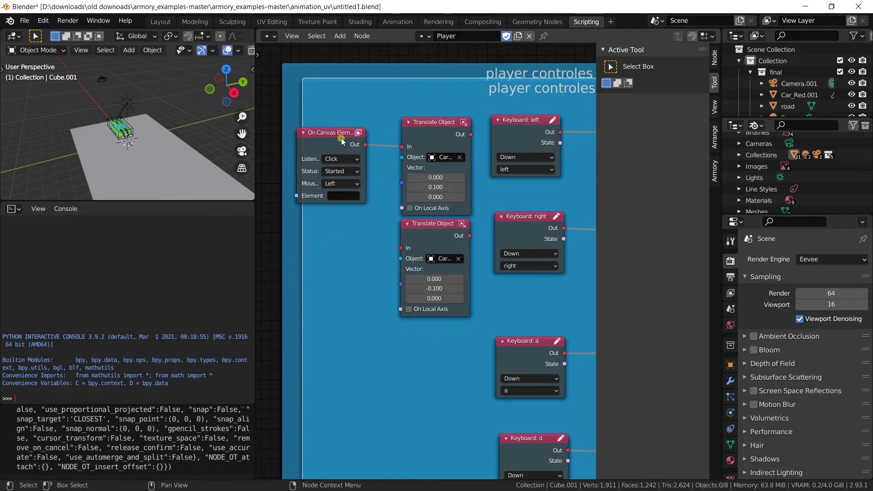
{"action": "key", "text": "Delete"}
{"action": "left_click", "coordinate": [335, 140]}
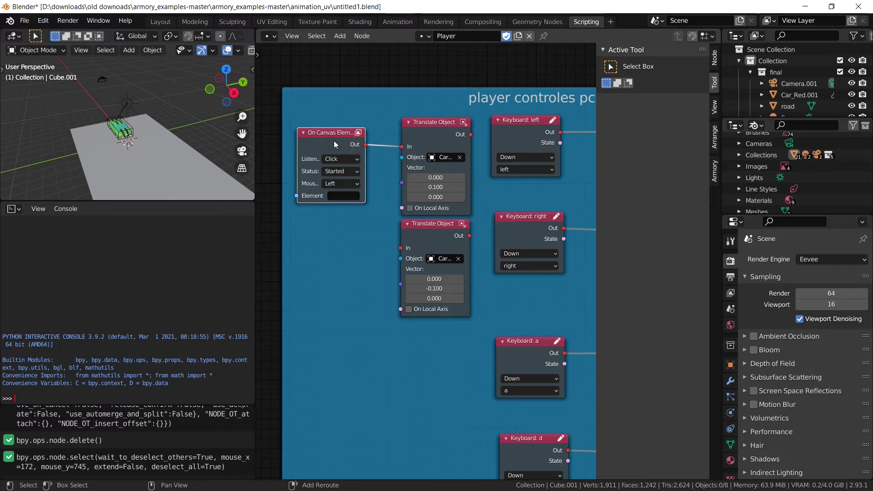
{"action": "key", "text": "shift+d"}
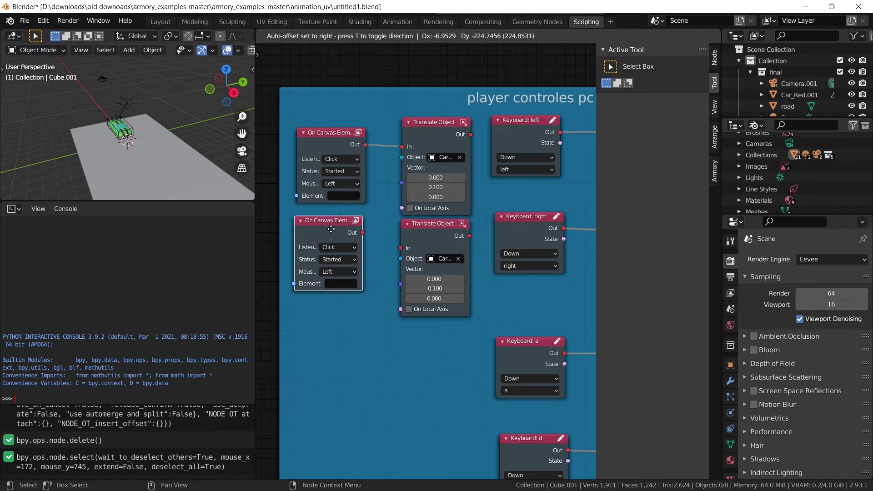
{"action": "left_click", "coordinate": [331, 228]}
{"action": "left_click_drag", "start_coordinate": [363, 232], "coordinate": [401, 247]}
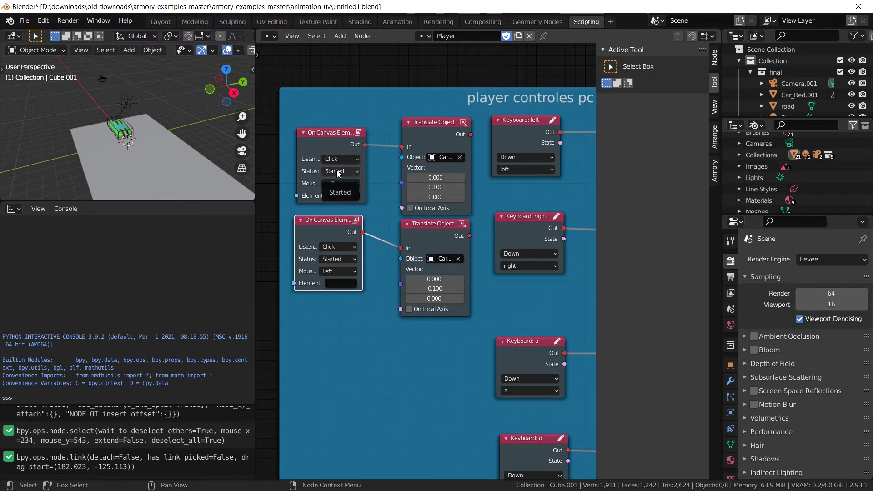
Set the two On Canvas Element nodes' Element fields to 'left' and 'right'.
{"action": "left_click", "coordinate": [334, 194]}
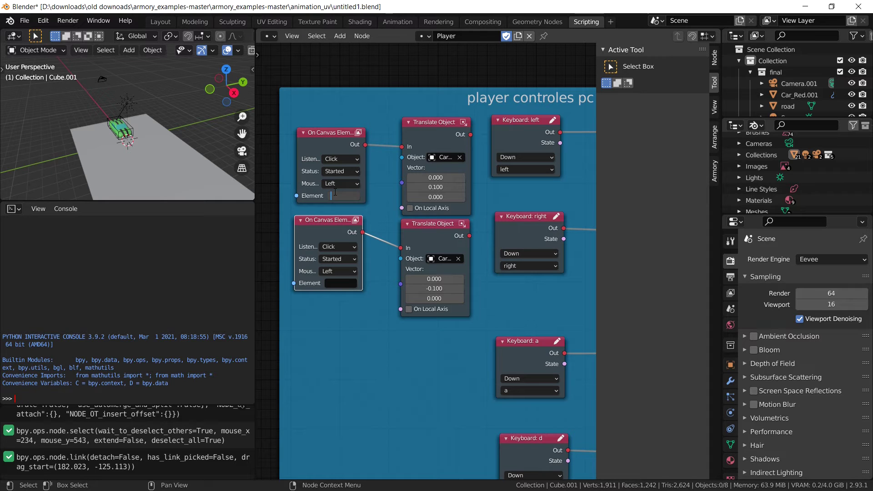
{"action": "key", "text": "Return"}
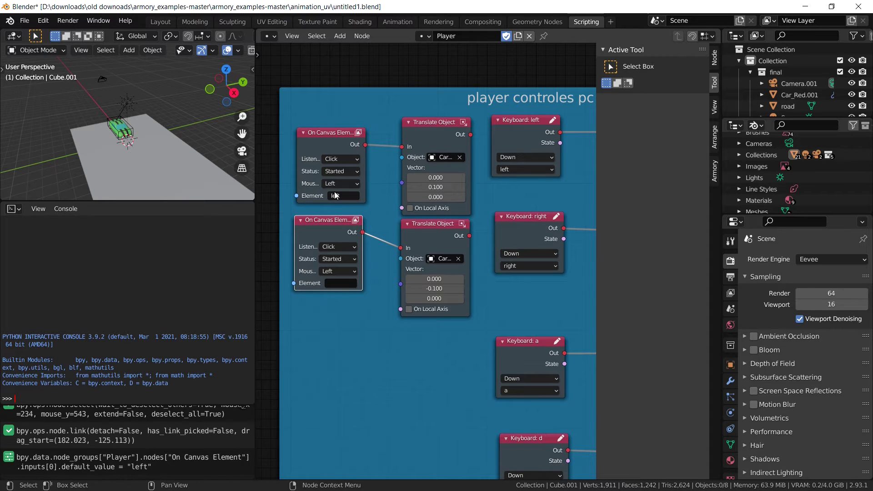
{"action": "left_click", "coordinate": [339, 284]}
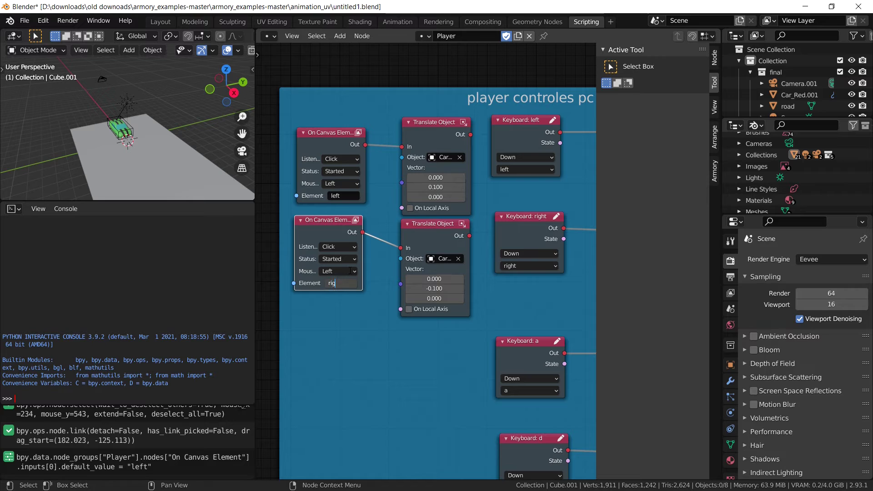
{"action": "key", "text": "Return"}
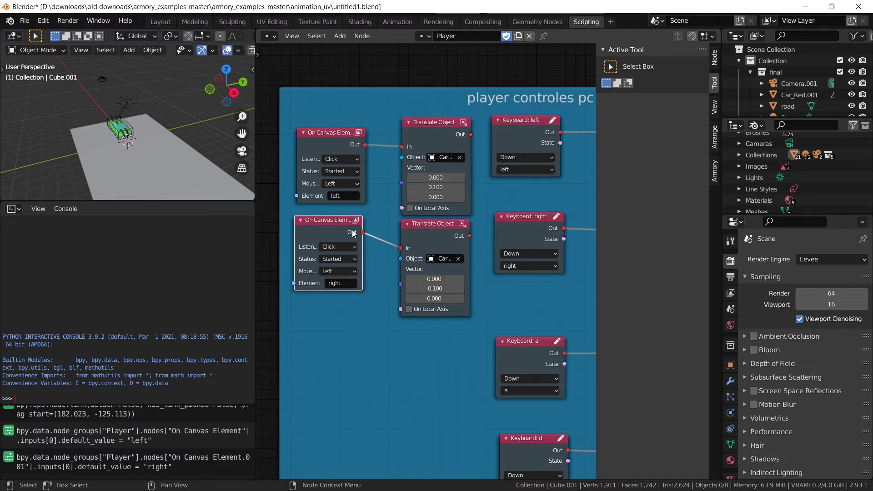
Set both On Canvas Element nodes' Status to Down.
{"action": "left_click", "coordinate": [336, 172]}
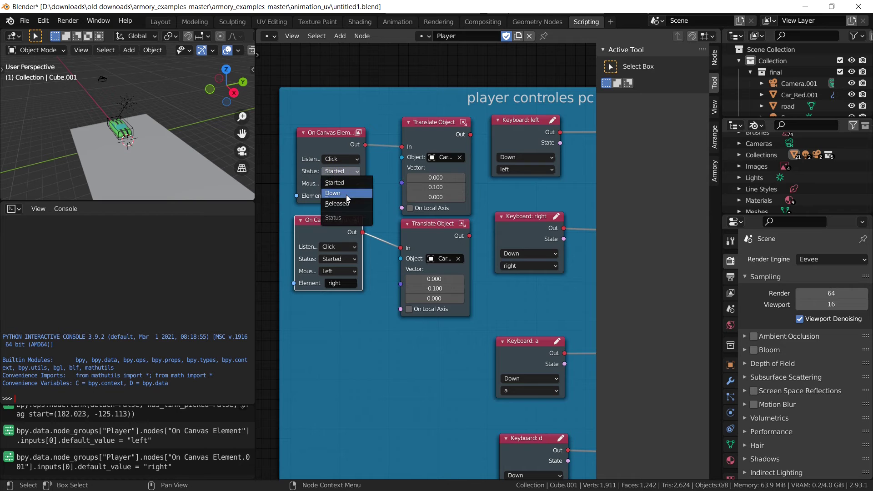
{"action": "left_click", "coordinate": [346, 193]}
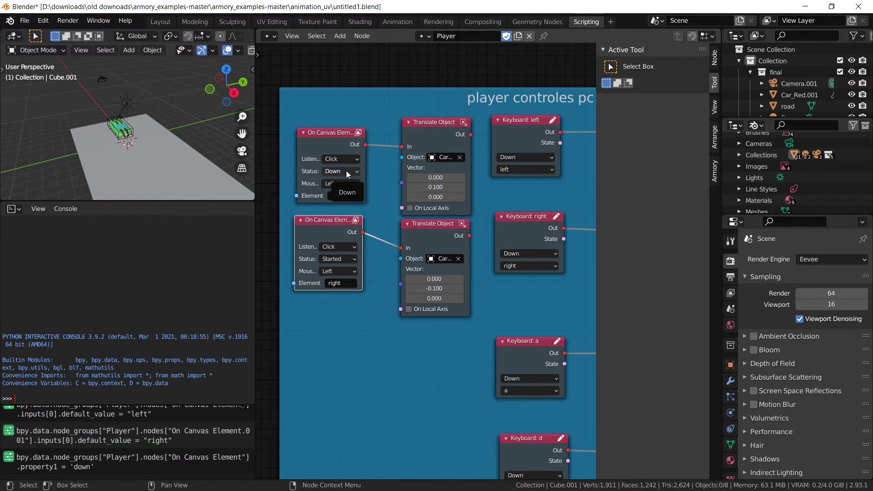
{"action": "left_click", "coordinate": [339, 259]}
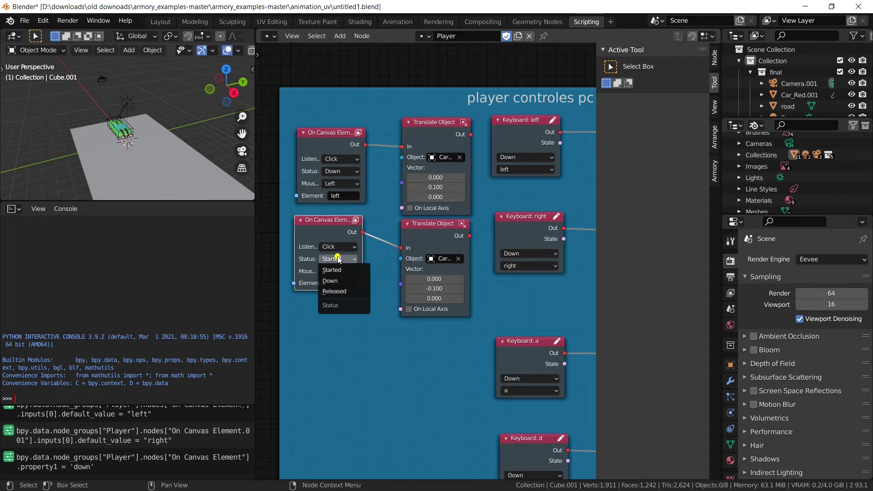
{"action": "left_click", "coordinate": [337, 282]}
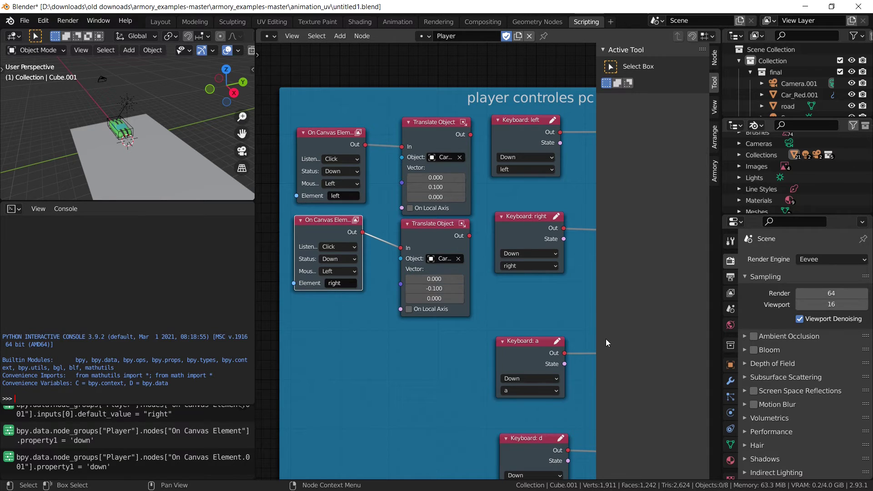
{"action": "scroll", "coordinate": [836, 328], "scroll_direction": "down", "scroll_amount": 10}
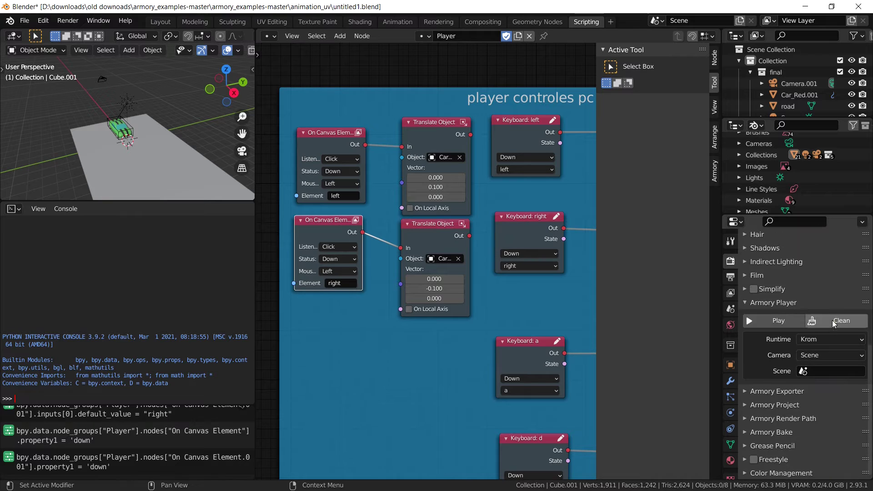
Clean the previous build and play the car game in the Armory player.
{"action": "left_click", "coordinate": [835, 322]}
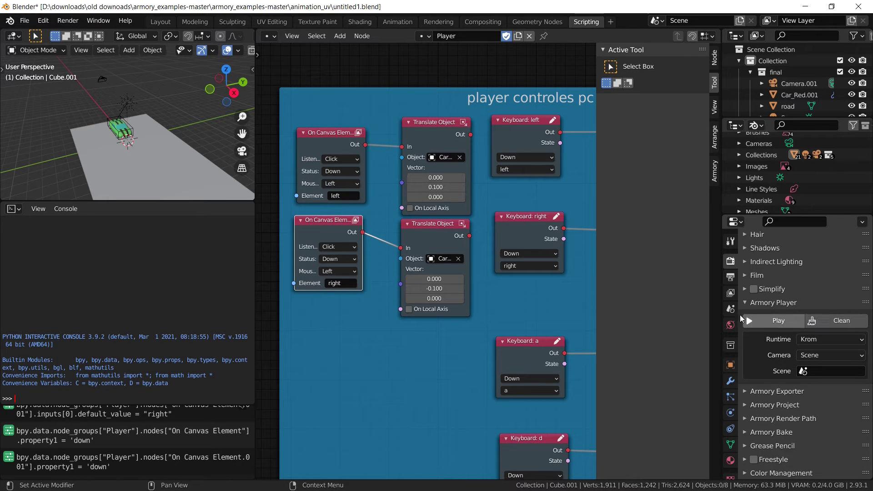
{"action": "left_click", "coordinate": [796, 321]}
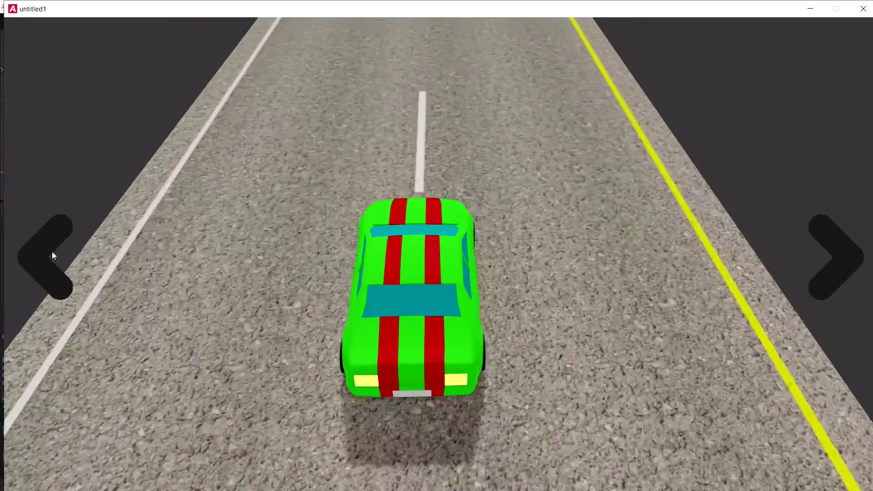
Steer the car left and right between lanes with the on-screen canvas arrows.
{"action": "left_click", "coordinate": [44, 254]}
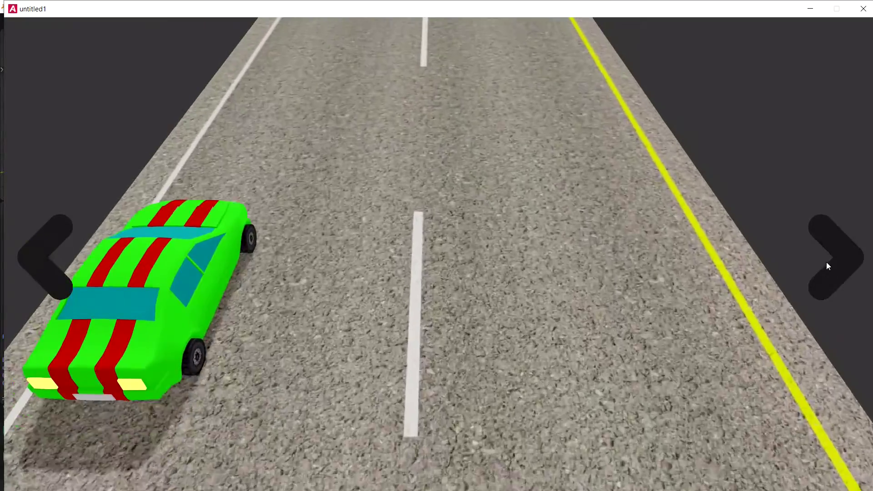
{"action": "left_click", "coordinate": [840, 256]}
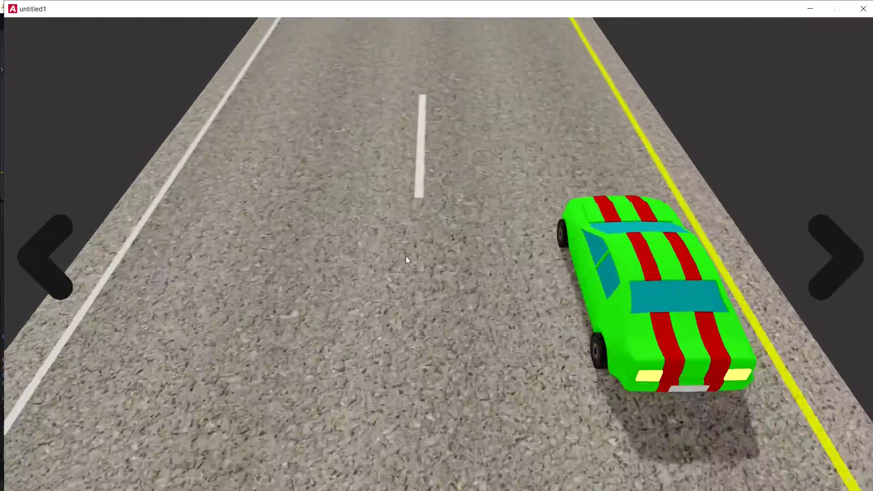
{"action": "left_click", "coordinate": [43, 250]}
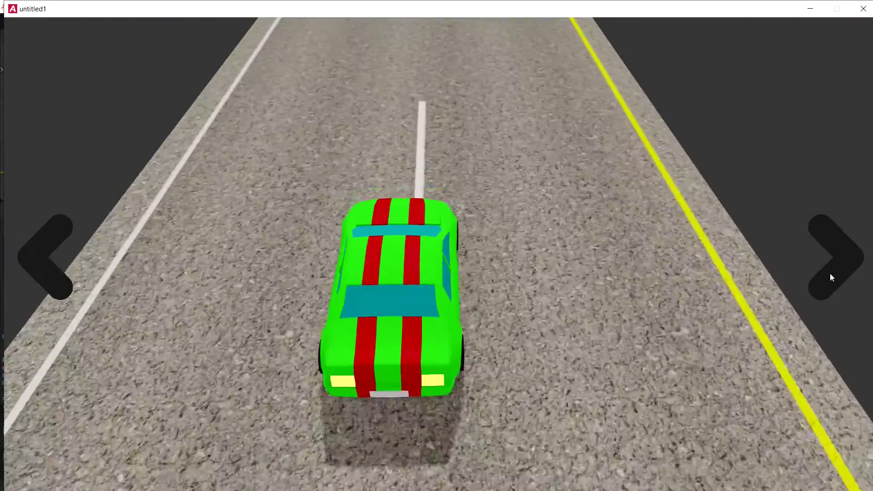
{"action": "left_click", "coordinate": [834, 272]}
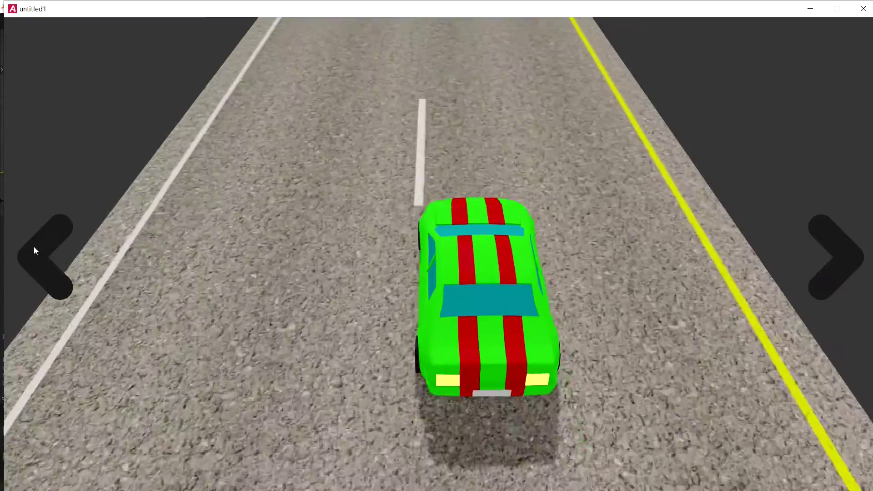
{"action": "left_click", "coordinate": [34, 246]}
{"action": "left_click", "coordinate": [35, 248]}
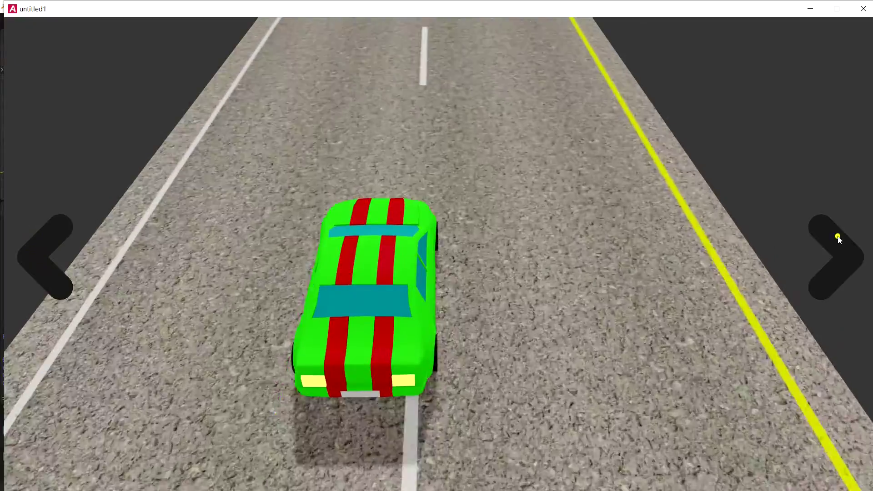
{"action": "left_click", "coordinate": [838, 235]}
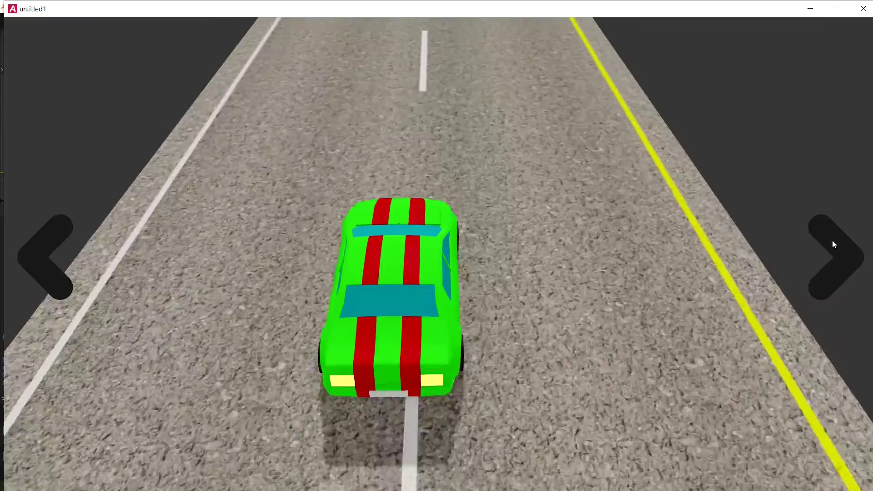
{"action": "left_click", "coordinate": [834, 250]}
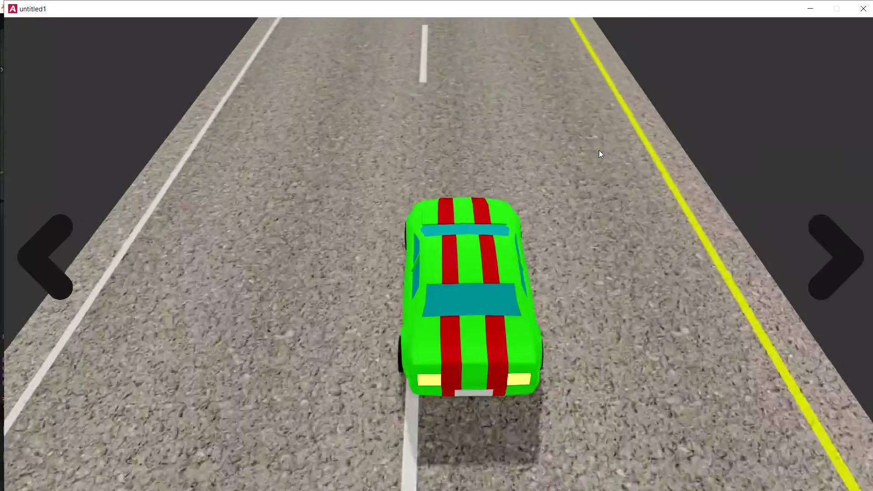
Steer the car with the Left and Right arrow keys, then close the game.
{"action": "key", "text": "Left"}
{"action": "key", "text": "Right"}
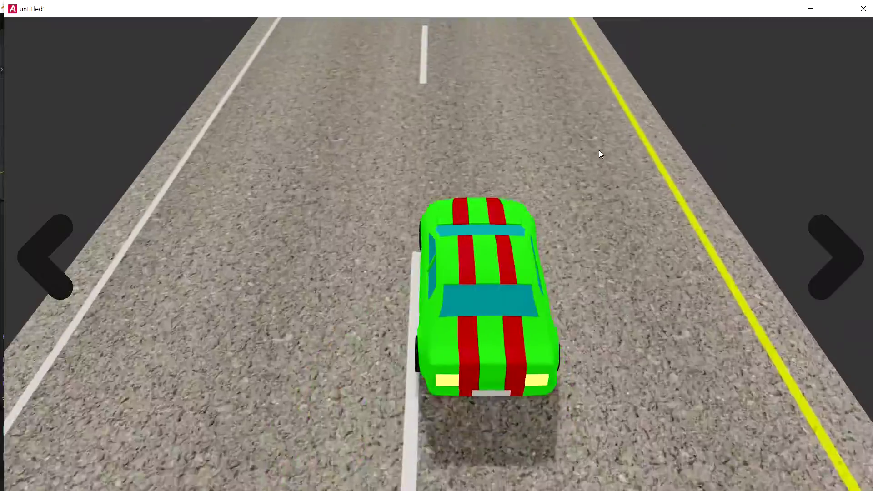
{"action": "key", "text": "Left"}
{"action": "key", "text": "Right"}
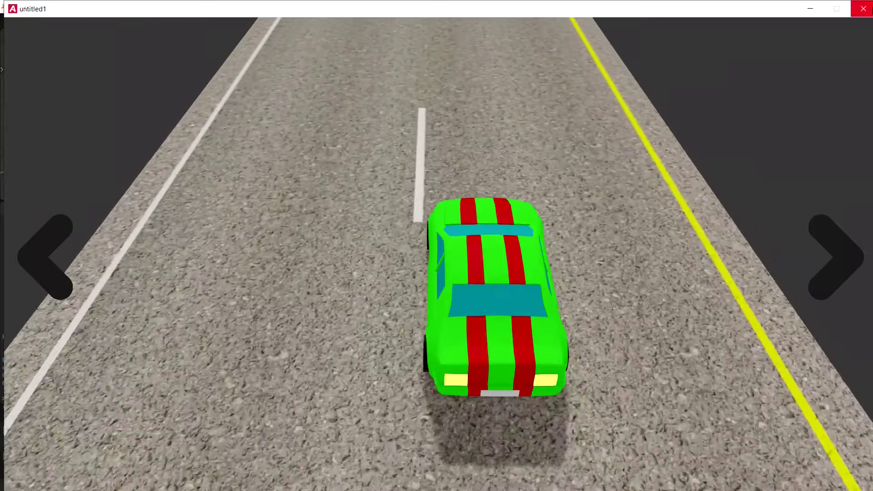
{"action": "left_click", "coordinate": [864, 9]}
Add an On Init event node in an empty area of the Player tree.
{"action": "middle_click_drag", "start_coordinate": [371, 310], "coordinate": [491, 304]}
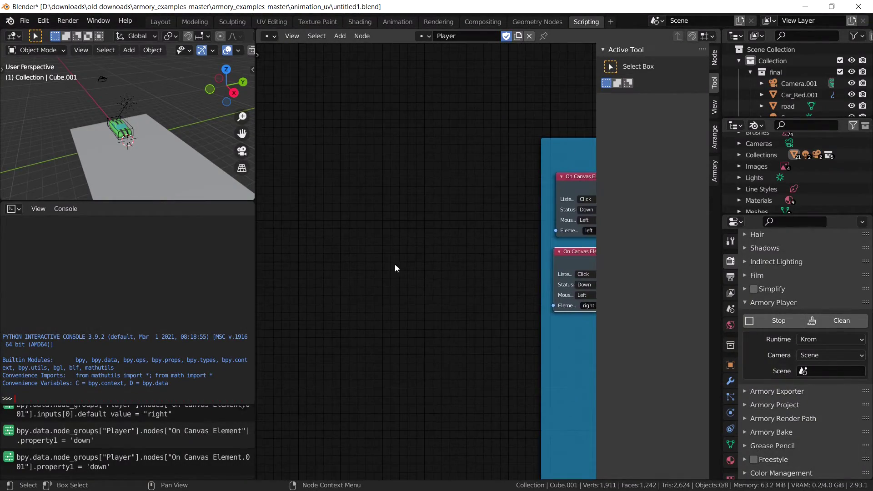
{"action": "middle_click_drag", "start_coordinate": [396, 268], "coordinate": [452, 262]}
{"action": "key", "text": "shift+a"}
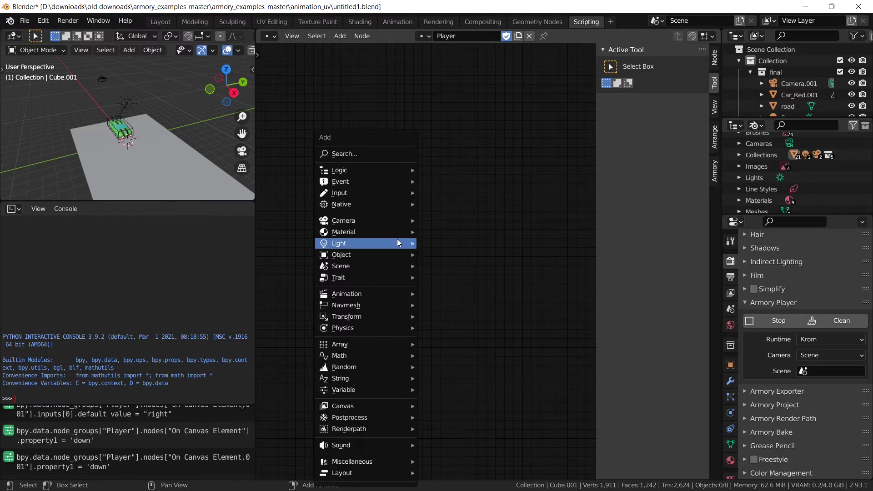
{"action": "mouse_move", "coordinate": [355, 181]}
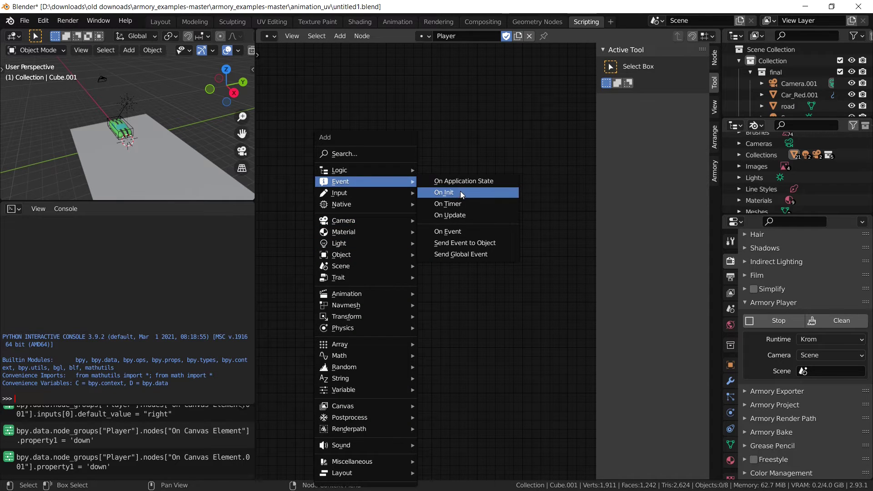
{"action": "left_click", "coordinate": [460, 191]}
{"action": "left_click", "coordinate": [347, 178]}
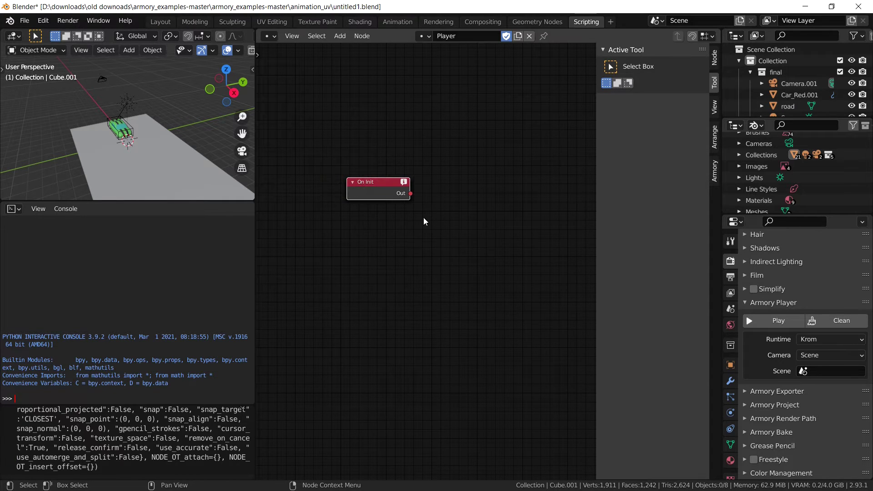
{"action": "left_click_drag", "start_coordinate": [388, 187], "coordinate": [372, 187]}
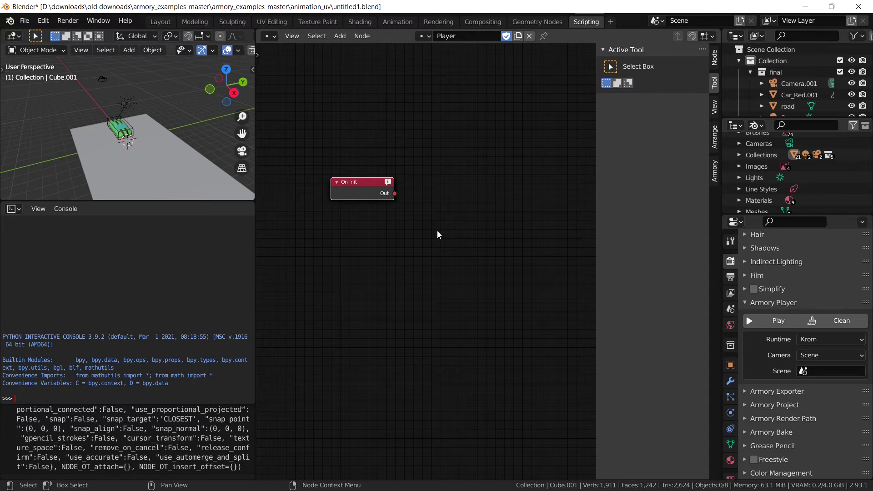
Add a Detect Mobile Browser node below On Init, found by searching 'mobil', and widen it.
{"action": "key", "text": "shift+a"}
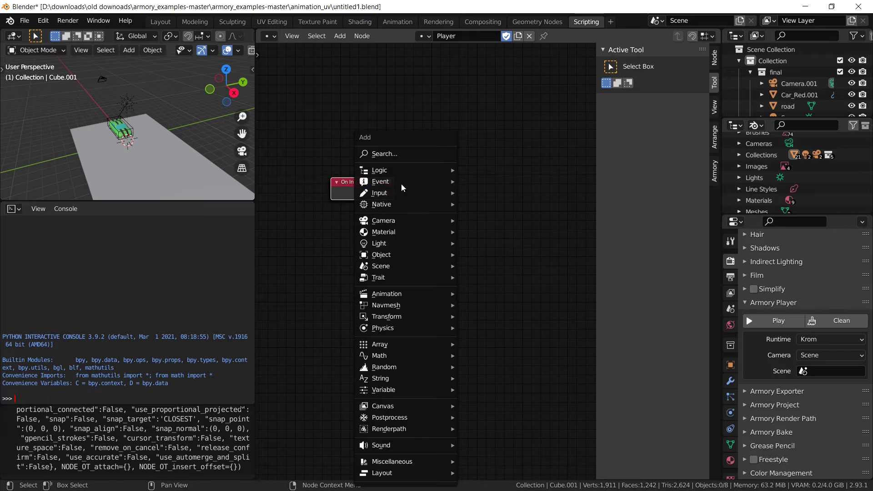
{"action": "left_click", "coordinate": [394, 154]}
{"action": "type", "text": "mobile"}
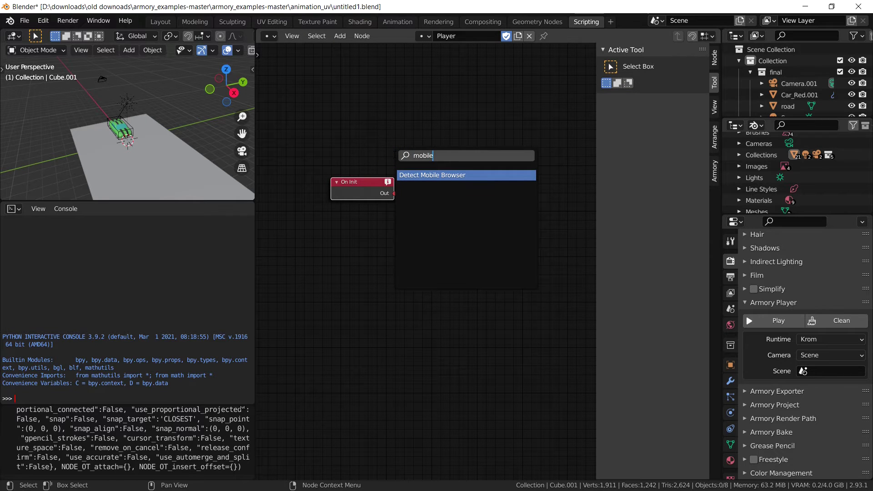
{"action": "key", "text": "Return"}
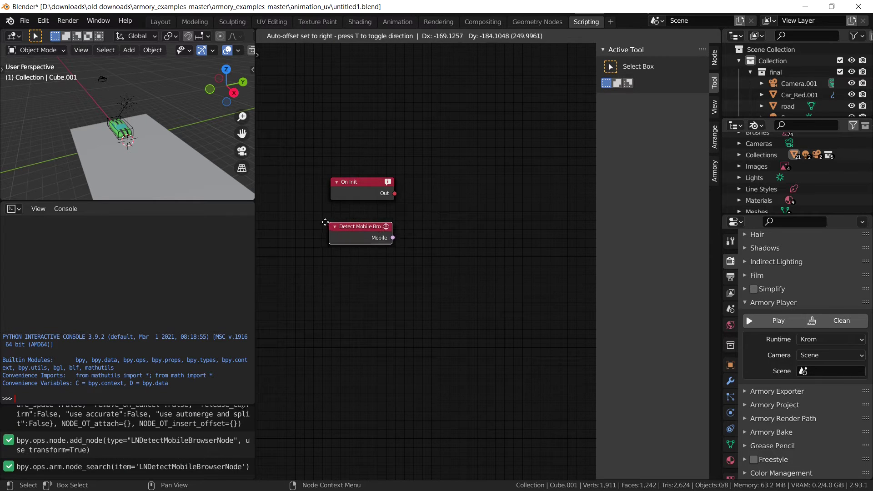
{"action": "left_click", "coordinate": [323, 223]}
{"action": "left_click_drag", "start_coordinate": [385, 226], "coordinate": [365, 228]}
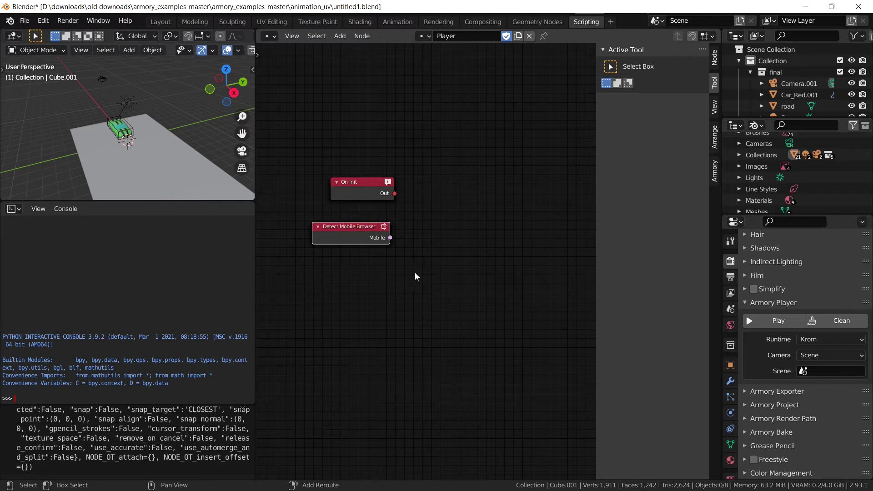
{"action": "key", "text": "shift+a"}
{"action": "left_click", "coordinate": [400, 151]}
Add a Branch node beside On Init and connect On Init's Out to its In.
{"action": "type", "text": "br"}
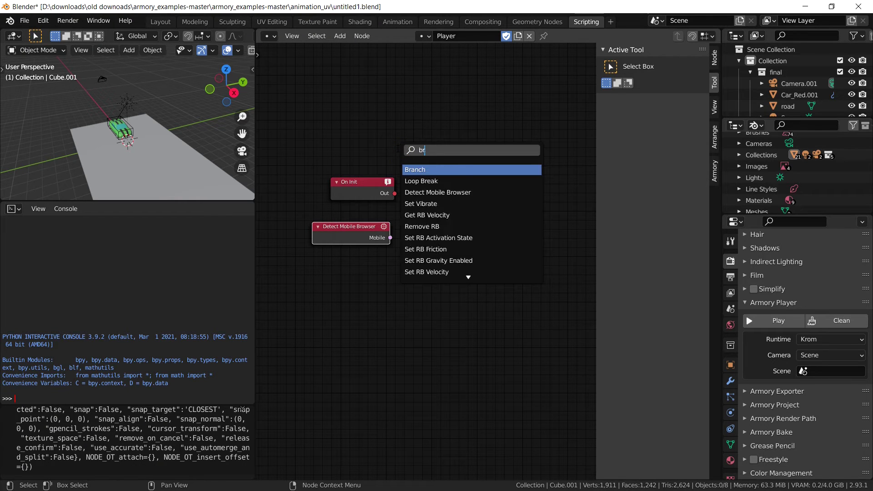
{"action": "type", "text": "anc"}
{"action": "key", "text": "Return"}
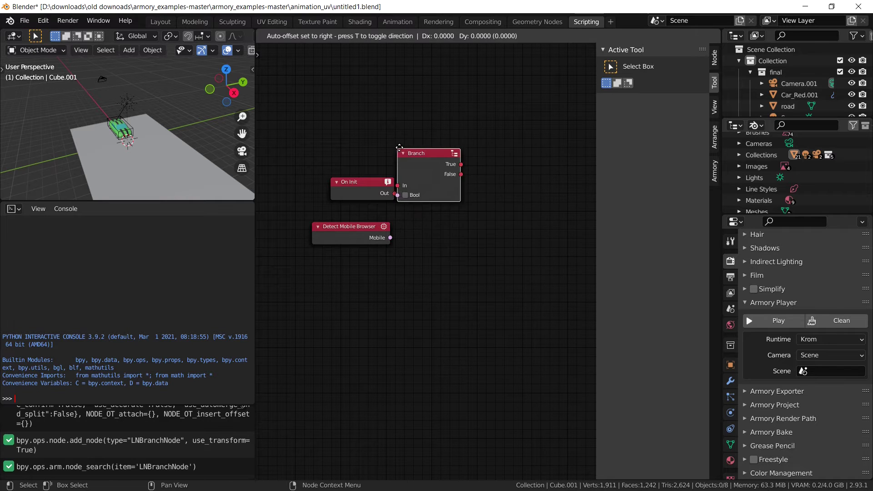
{"action": "left_click", "coordinate": [425, 182]}
{"action": "scroll", "coordinate": [437, 239], "scroll_direction": "up", "scroll_amount": 1}
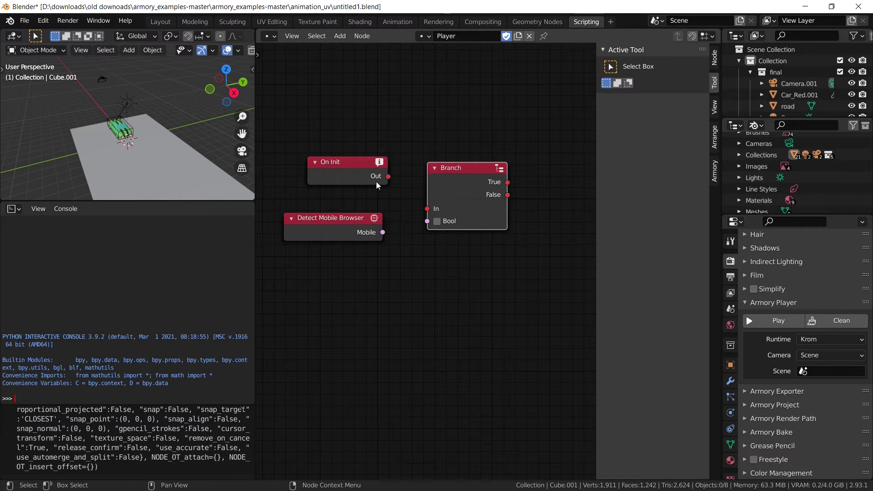
{"action": "left_click_drag", "start_coordinate": [386, 180], "coordinate": [370, 150]}
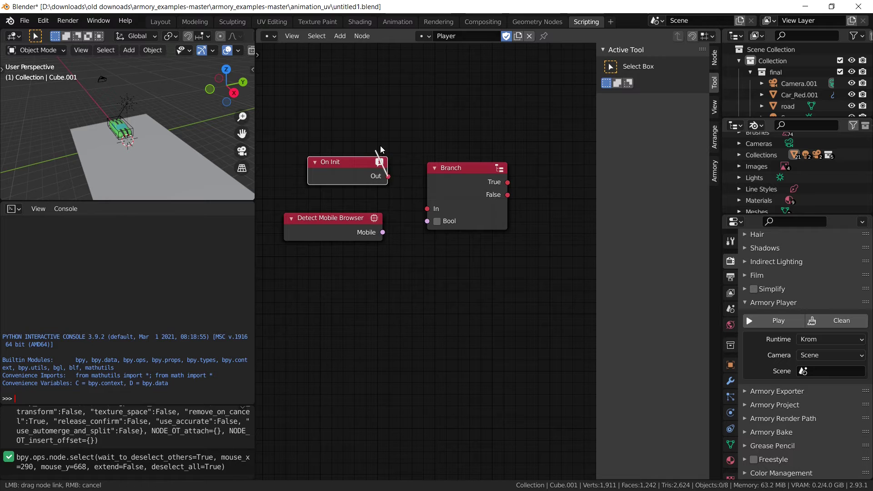
{"action": "left_click_drag", "start_coordinate": [431, 212], "coordinate": [430, 211]}
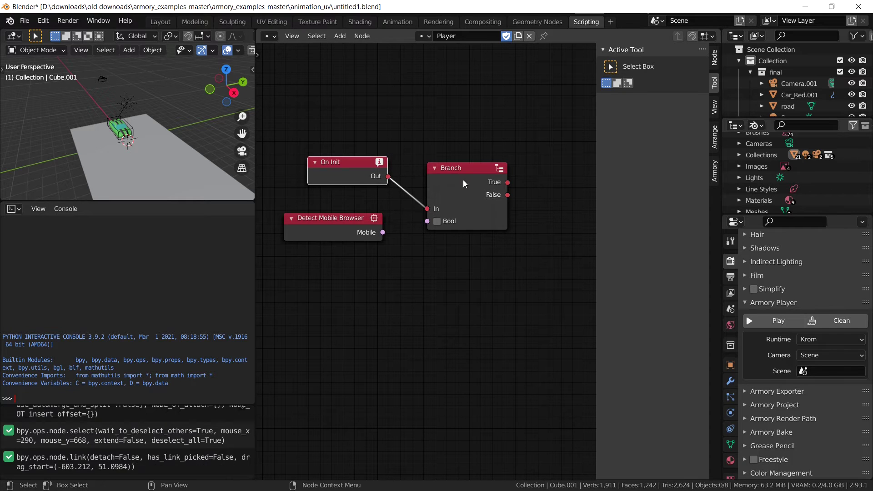
{"action": "mouse_move", "coordinate": [463, 180]}
{"action": "left_mouse_down"}
{"action": "mouse_move", "coordinate": [462, 169]}
{"action": "mouse_move", "coordinate": [464, 177]}
{"action": "left_mouse_up"}
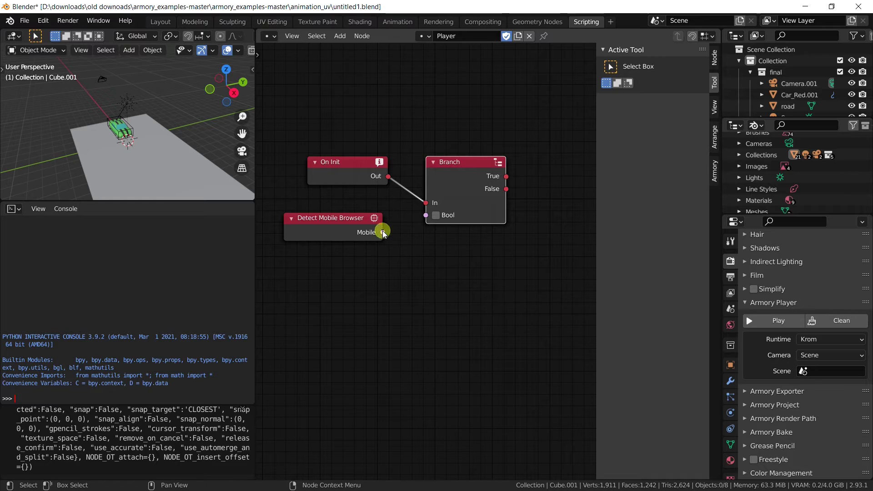
Connect Detect Mobile Browser's Mobile output to the Branch's Bool input.
{"action": "left_click_drag", "start_coordinate": [384, 232], "coordinate": [429, 217]}
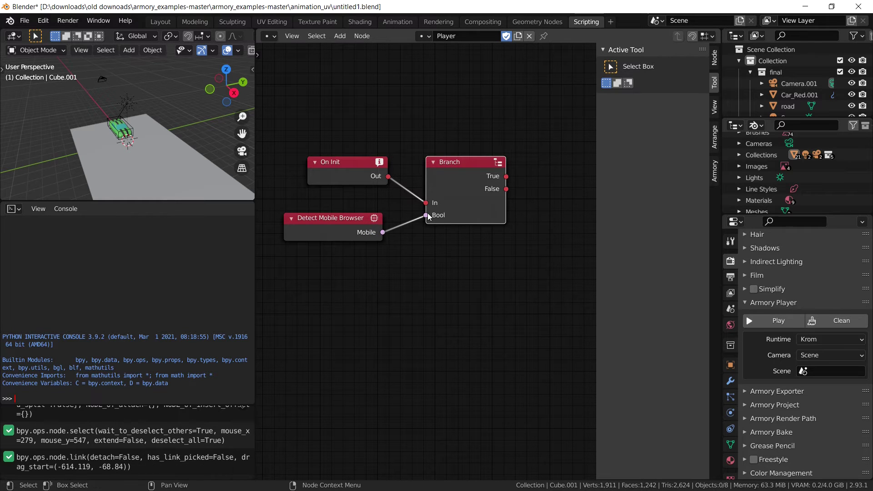
{"action": "left_click_drag", "start_coordinate": [507, 178], "coordinate": [518, 221]}
{"action": "middle_click_drag", "start_coordinate": [518, 221], "coordinate": [477, 233]}
{"action": "scroll", "coordinate": [429, 241], "scroll_direction": "up", "scroll_amount": 1}
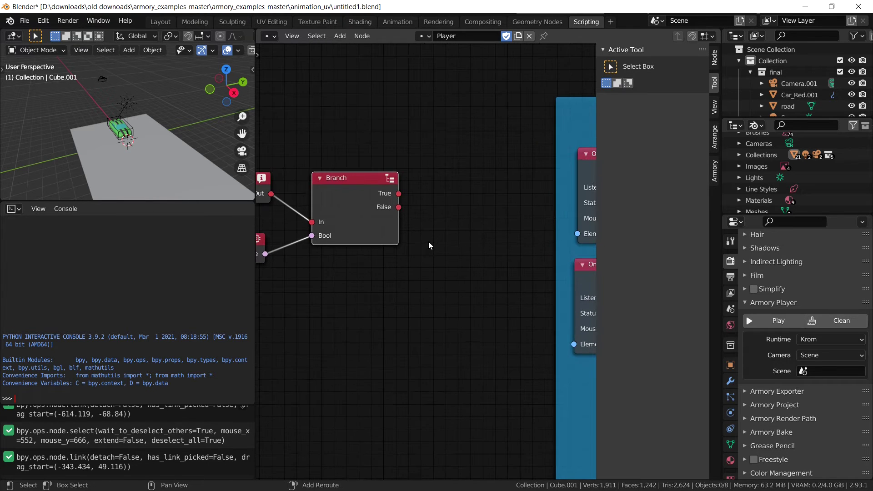
{"action": "key", "text": "shift+a"}
{"action": "mouse_move", "coordinate": [430, 246]}
{"action": "type", "text": "visi"}
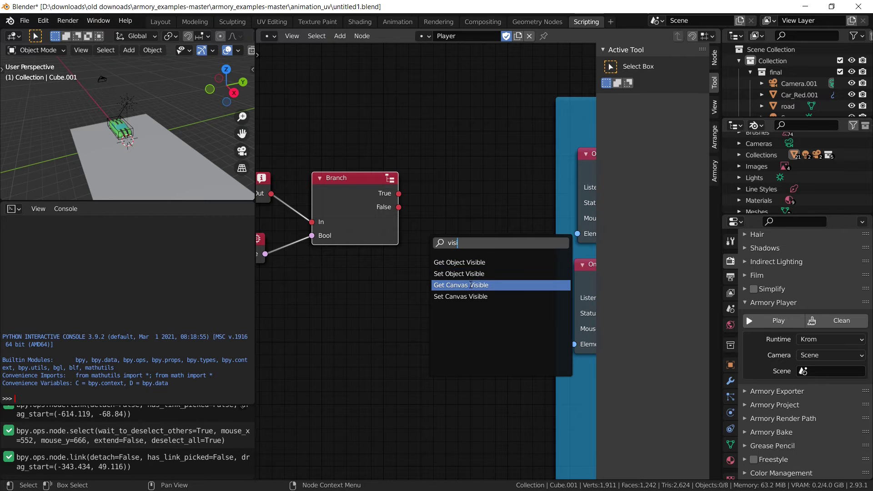
Add a Set Canvas Visible node right of Branch with Element 'left'.
{"action": "left_click", "coordinate": [468, 296]}
{"action": "left_click", "coordinate": [432, 135]}
{"action": "left_click", "coordinate": [488, 186]}
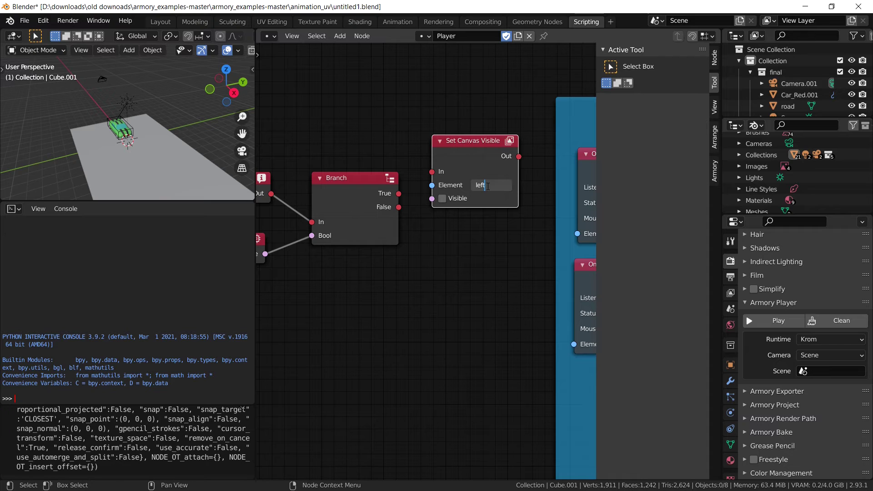
{"action": "type", "text": "left"}
{"action": "key", "text": "Return"}
Duplicate it below as Element 'right' and tick Visible on both nodes.
{"action": "key", "text": "shift+d"}
{"action": "left_click", "coordinate": [489, 252]}
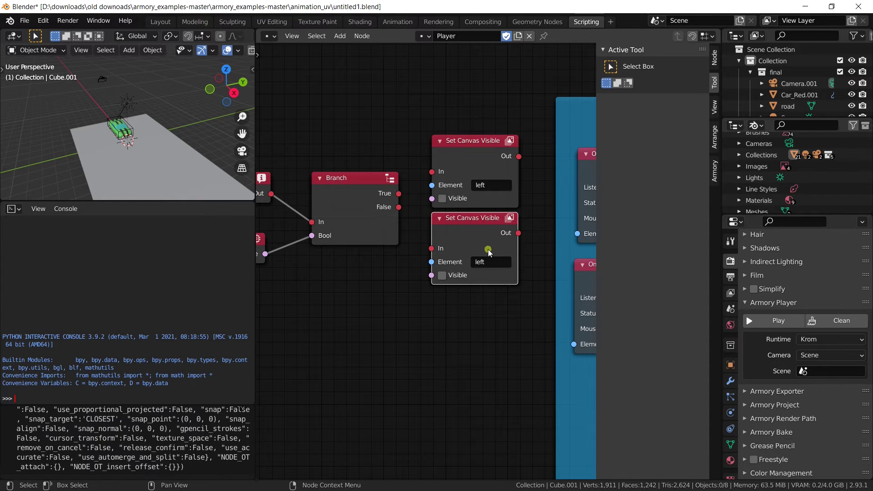
{"action": "left_click", "coordinate": [497, 260]}
{"action": "key", "text": "BackSpace"}
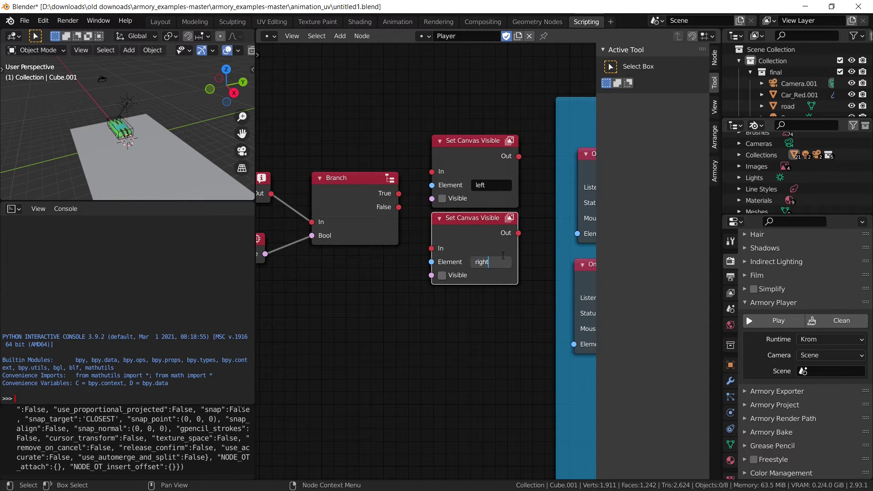
{"action": "type", "text": "right"}
{"action": "key", "text": "Return"}
{"action": "left_click", "coordinate": [442, 275]}
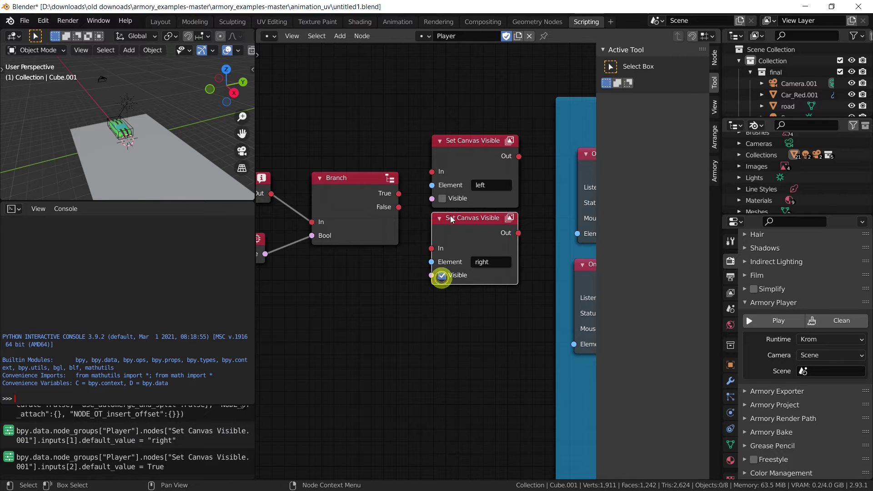
{"action": "left_click", "coordinate": [441, 199]}
Link Branch True to the left node and False to the right node, then tidy the layout.
{"action": "left_click_drag", "start_coordinate": [399, 193], "coordinate": [440, 171]}
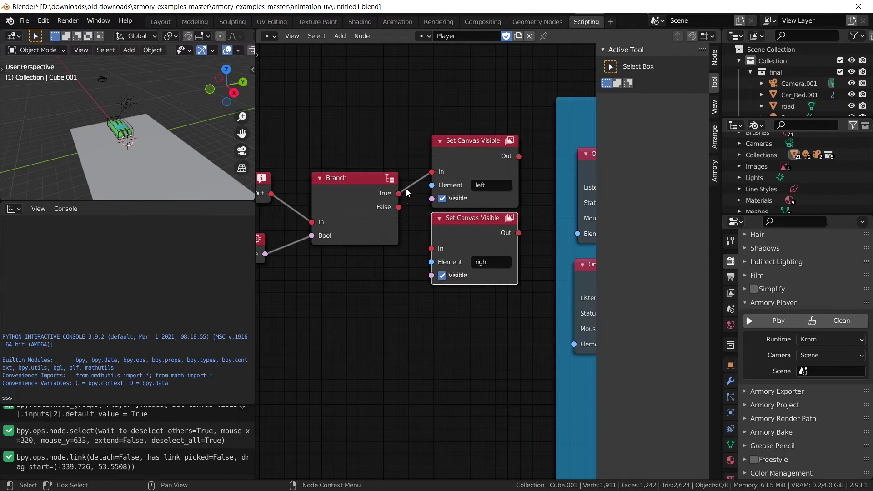
{"action": "left_click_drag", "start_coordinate": [398, 207], "coordinate": [449, 228]}
{"action": "scroll", "coordinate": [384, 306], "scroll_direction": "down", "scroll_amount": 4}
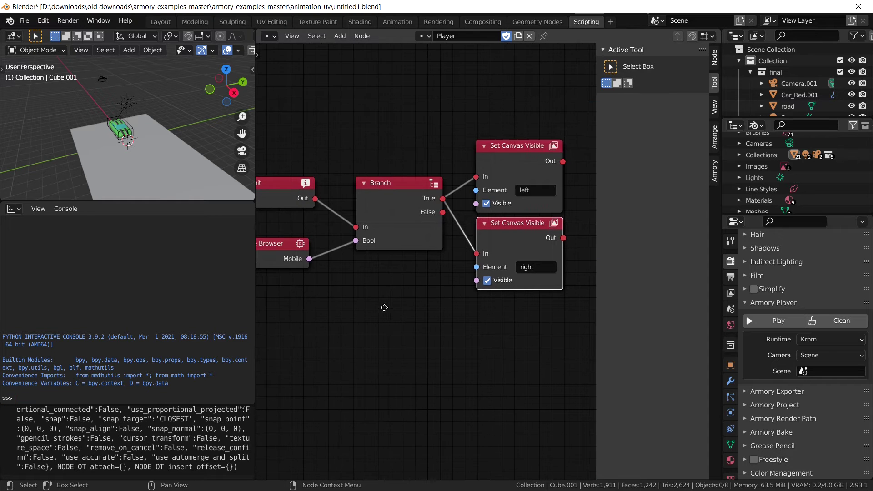
{"action": "middle_click_drag", "start_coordinate": [388, 314], "coordinate": [426, 312]}
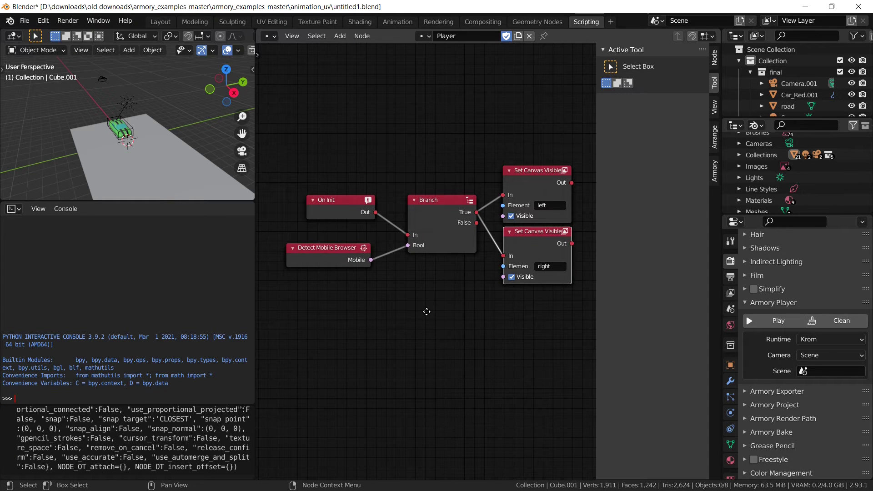
{"action": "left_click", "coordinate": [427, 313]}
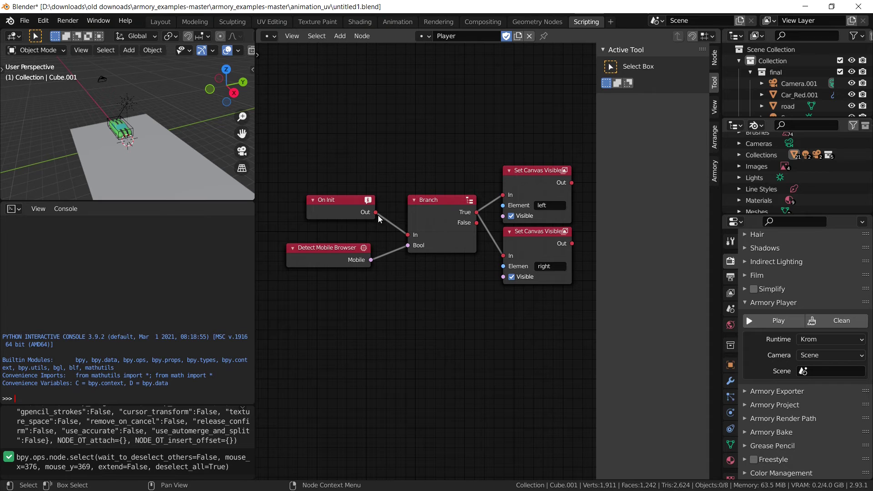
{"action": "left_click_drag", "start_coordinate": [342, 260], "coordinate": [346, 270]}
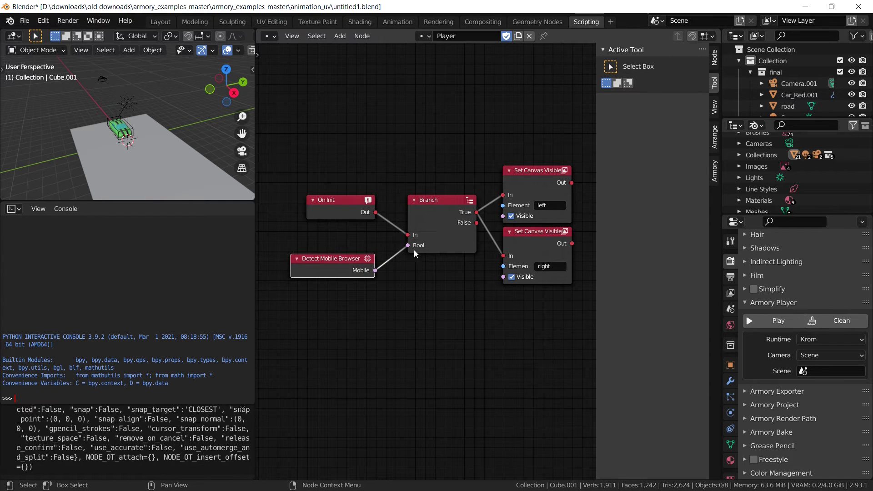
{"action": "left_click_drag", "start_coordinate": [537, 182], "coordinate": [536, 178]}
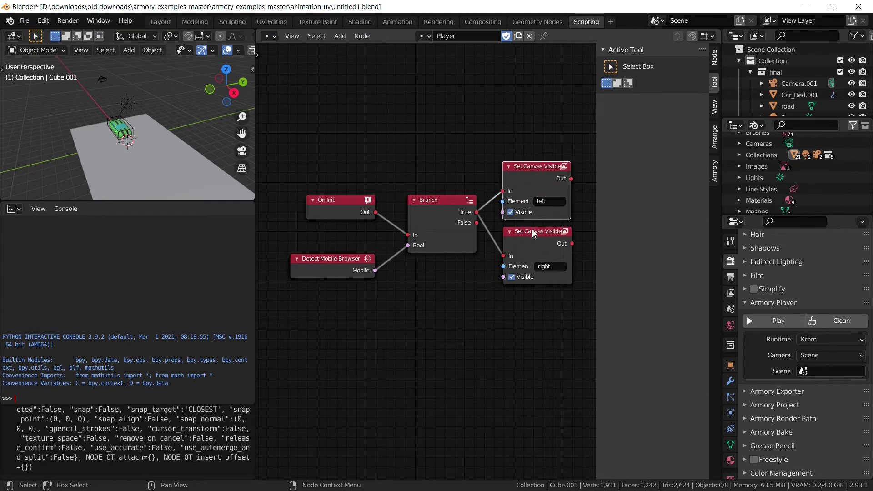
{"action": "left_click_drag", "start_coordinate": [526, 236], "coordinate": [525, 235]}
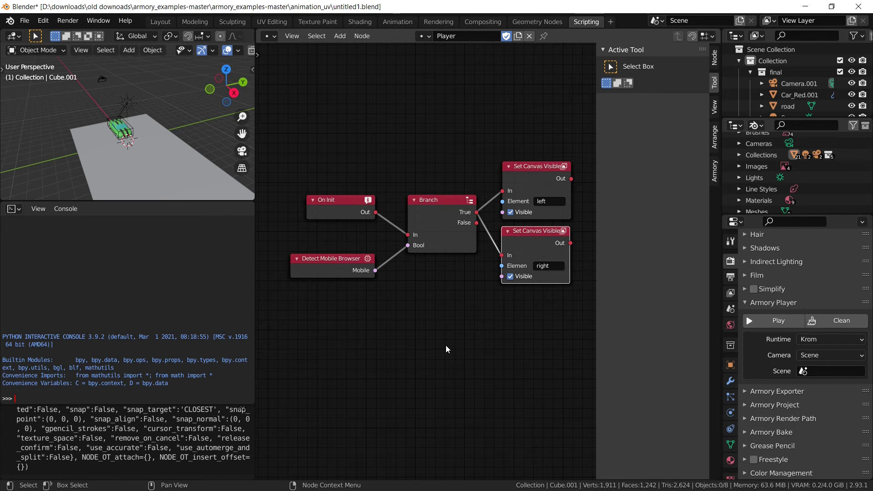
{"action": "left_click", "coordinate": [730, 309]}
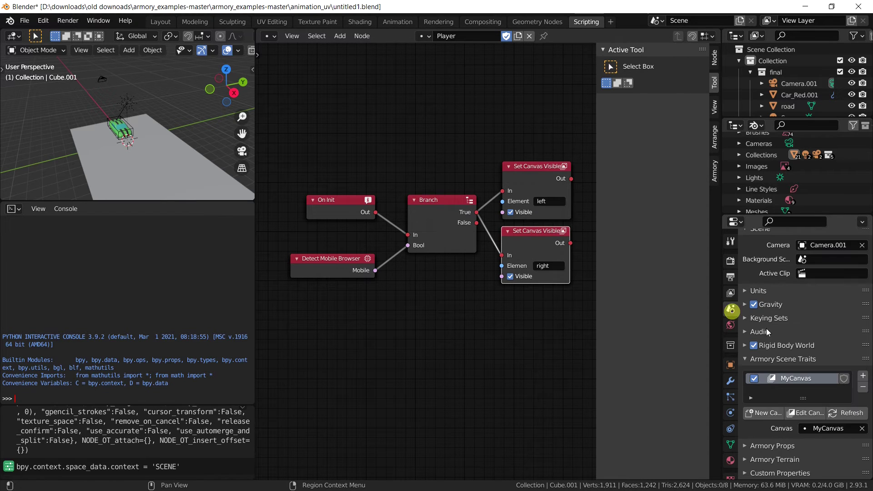
In MyCanvas, make the right arrow image hidden and set its X position to 0.
{"action": "left_click", "coordinate": [811, 413]}
{"action": "left_click", "coordinate": [723, 139]}
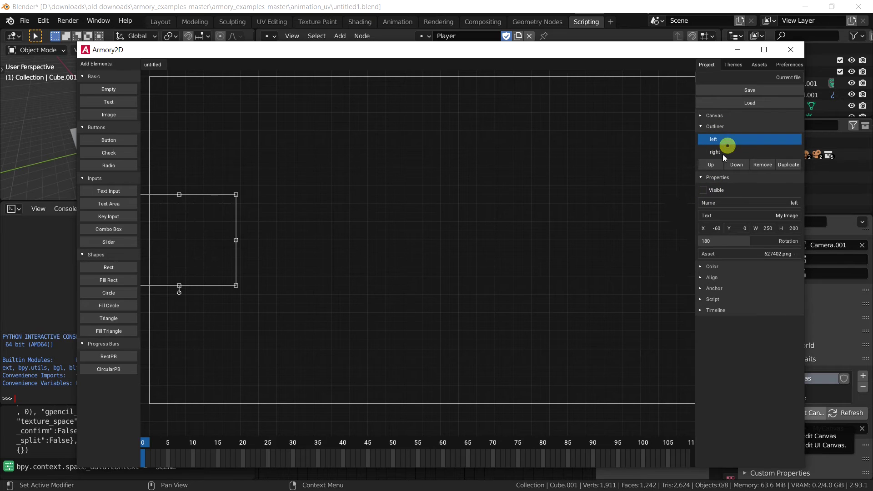
{"action": "left_click", "coordinate": [716, 152]}
{"action": "left_click", "coordinate": [704, 190]}
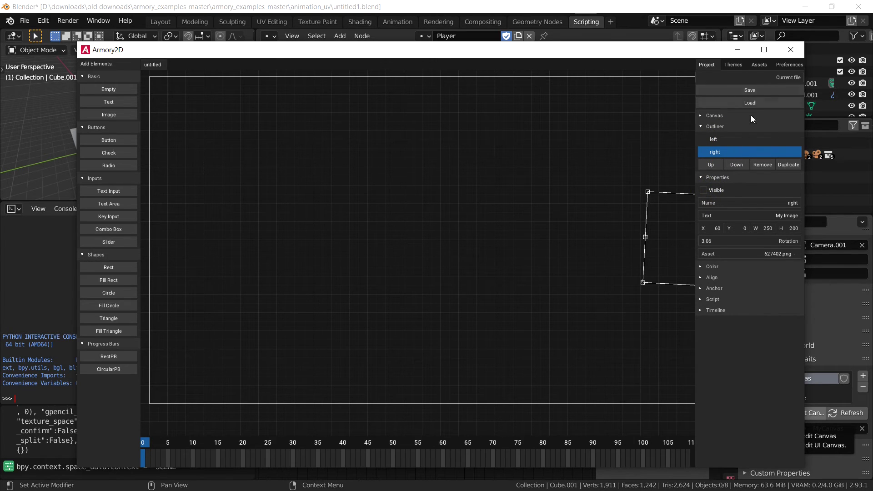
{"action": "left_click", "coordinate": [706, 190]}
{"action": "key", "text": "BackSpace"}
{"action": "key", "text": "BackSpace"}
{"action": "type", "text": "0"}
{"action": "key", "text": "Return"}
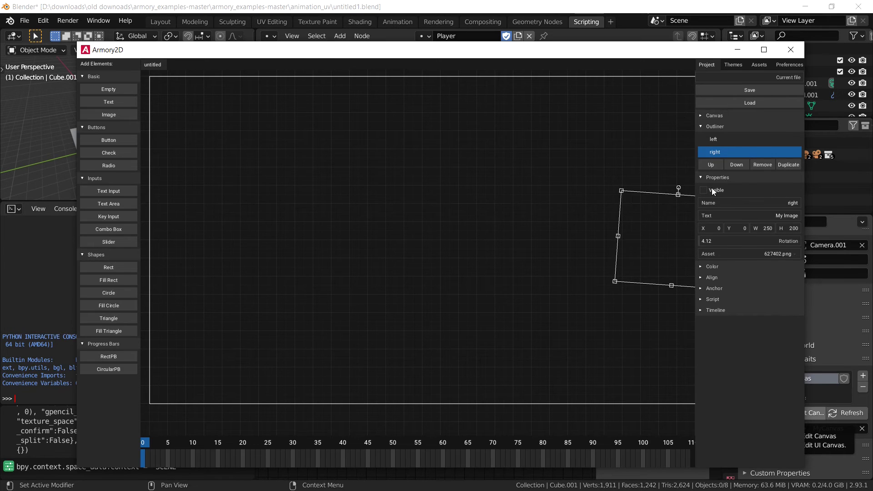
Recheck the left and right arrow elements, then save MyCanvas and close Armory2D.
{"action": "left_click", "coordinate": [720, 139]}
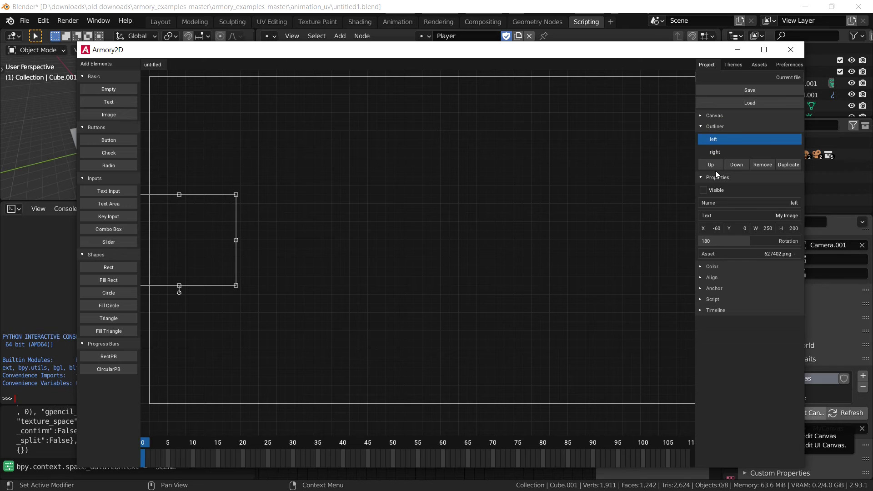
{"action": "left_click", "coordinate": [716, 152]}
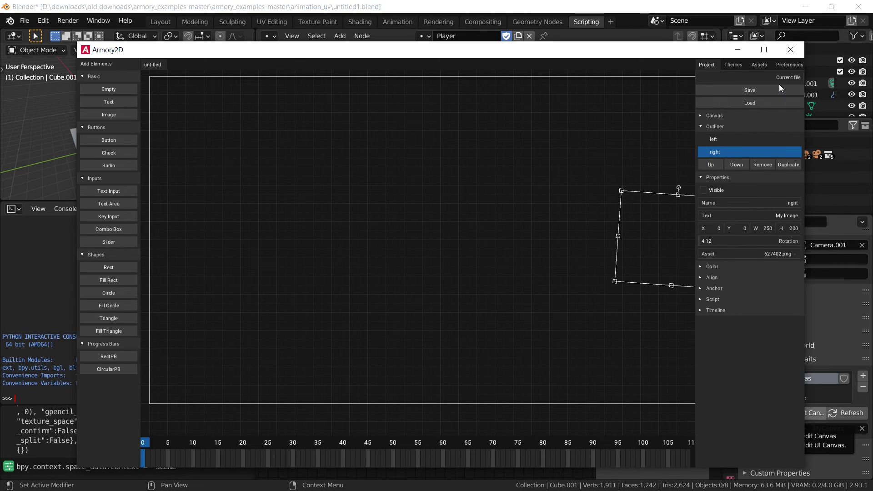
{"action": "key", "text": "Tab"}
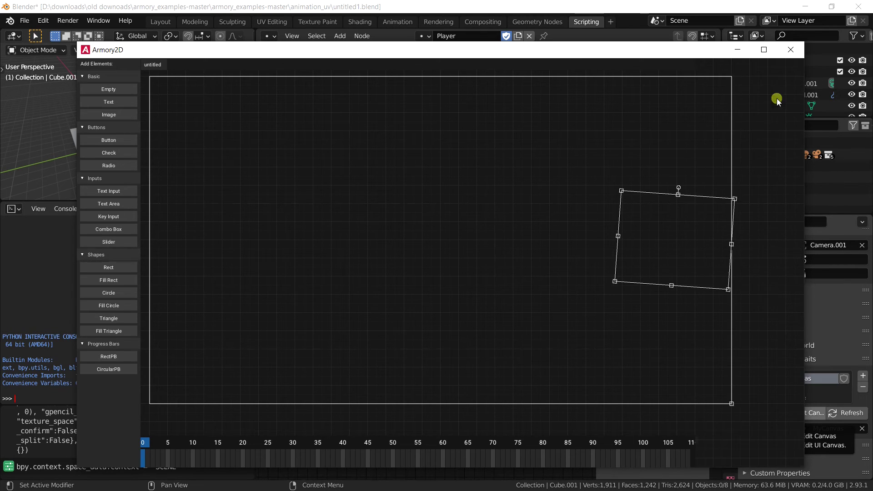
{"action": "left_click", "coordinate": [791, 56]}
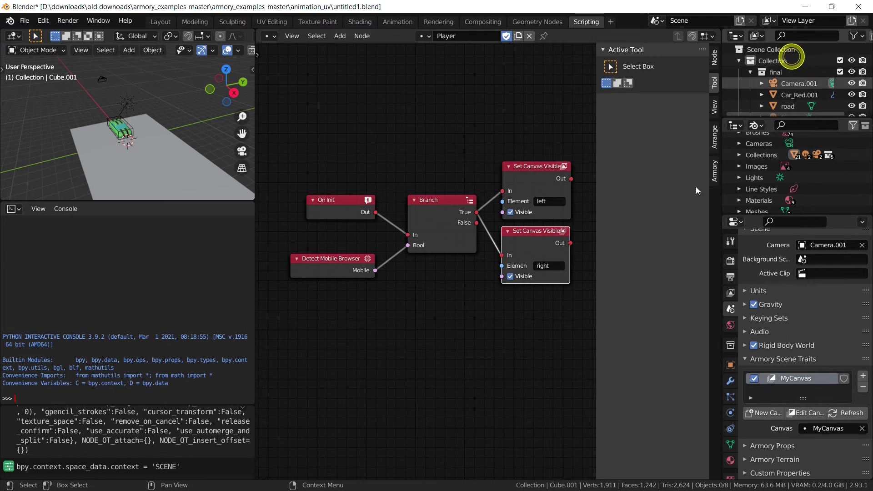
{"action": "left_click", "coordinate": [809, 414]}
{"action": "left_click", "coordinate": [716, 153]}
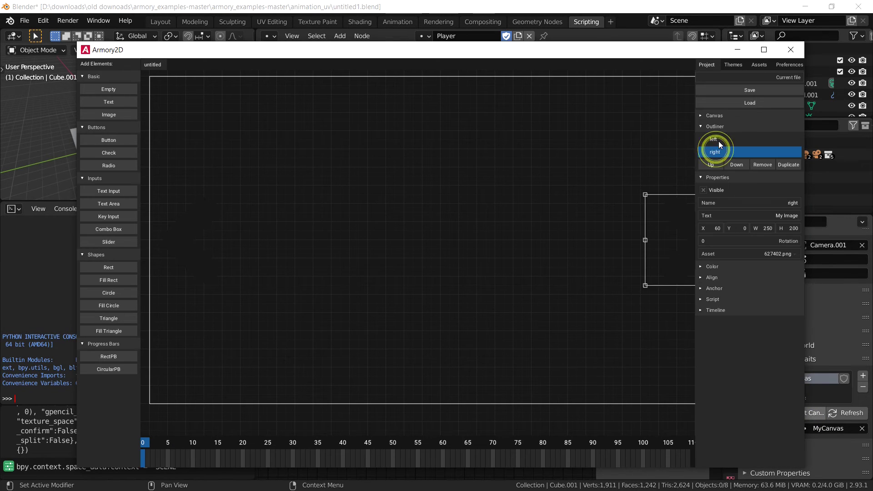
{"action": "left_click", "coordinate": [718, 138]}
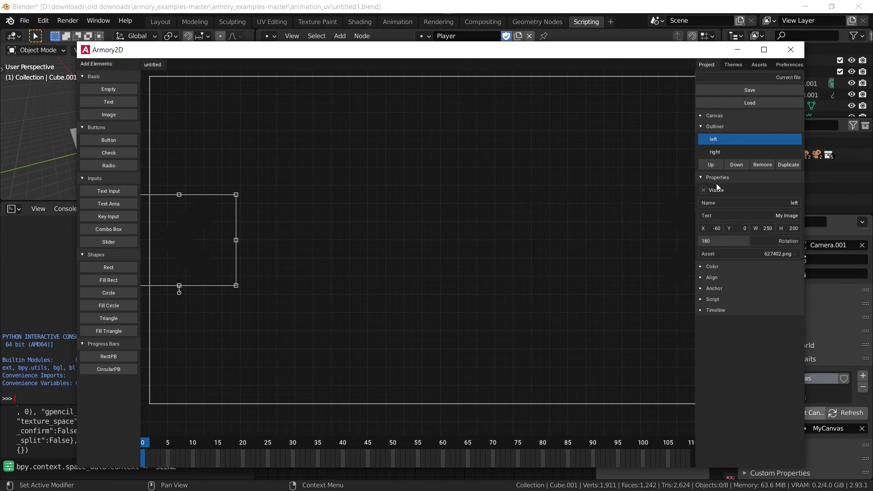
{"action": "left_click", "coordinate": [718, 152]}
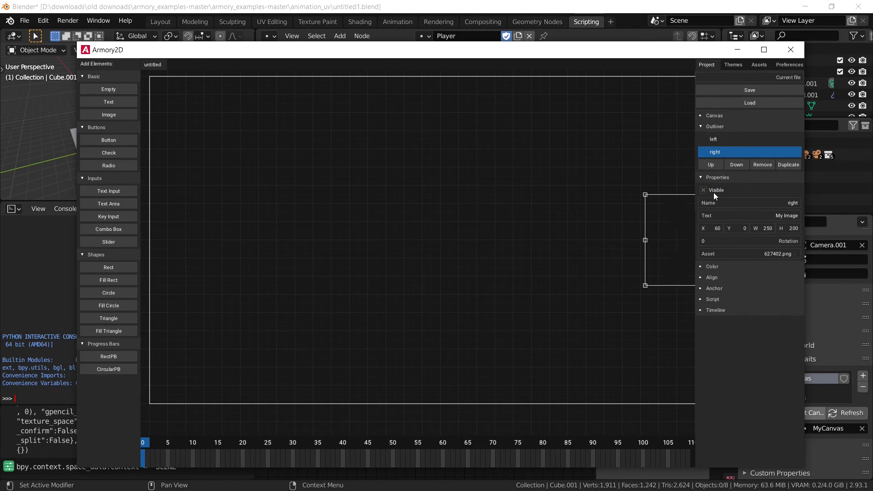
{"action": "left_click", "coordinate": [757, 89]}
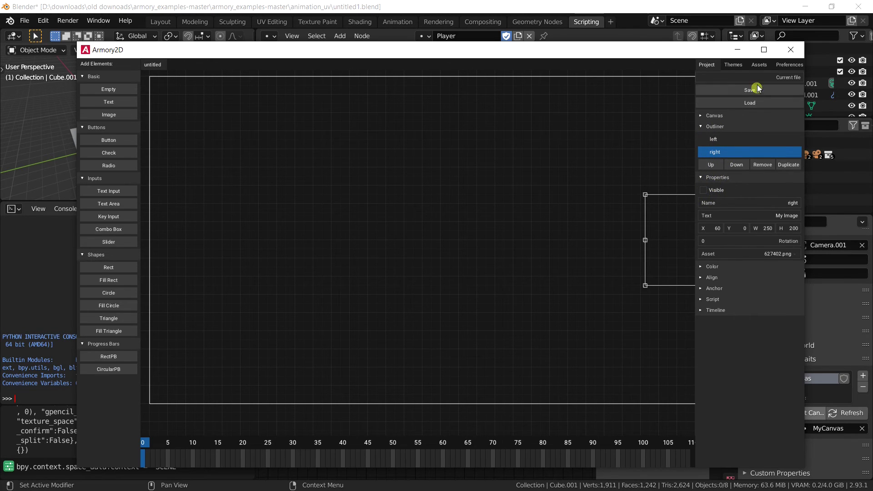
{"action": "left_click", "coordinate": [791, 49]}
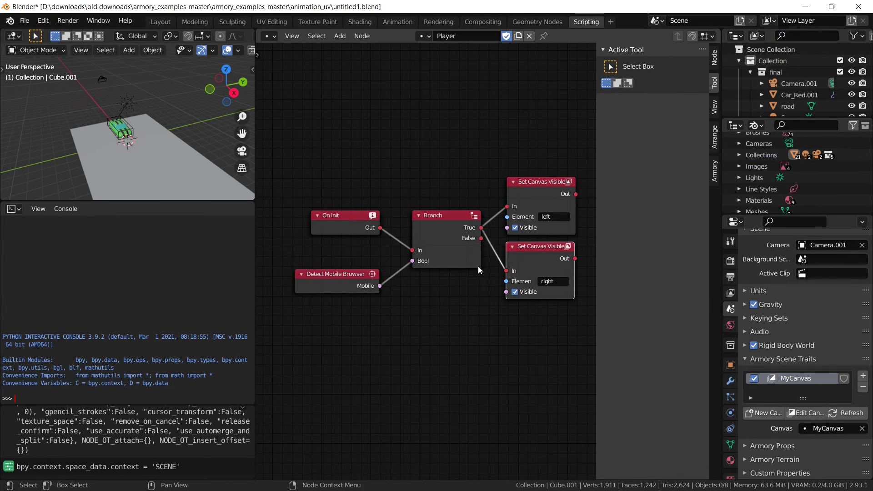
Rearrange the Detect Mobile Browser node and both Set Canvas Visible nodes.
{"action": "left_click_drag", "start_coordinate": [351, 278], "coordinate": [348, 282]}
{"action": "left_click_drag", "start_coordinate": [534, 196], "coordinate": [545, 185]}
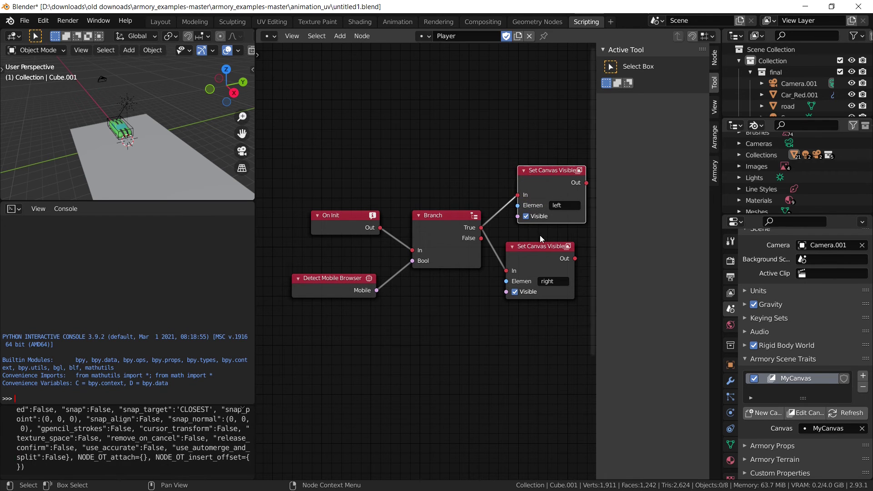
{"action": "left_click_drag", "start_coordinate": [520, 254], "coordinate": [530, 248]}
Clean the project build from the Armory Player render settings and confirm.
{"action": "left_click", "coordinate": [730, 261]}
{"action": "scroll", "coordinate": [819, 386], "scroll_direction": "down", "scroll_amount": 5}
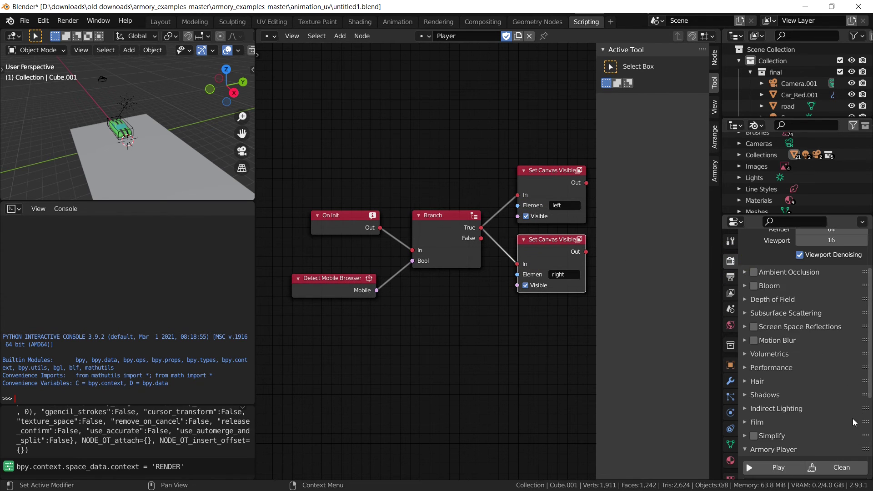
{"action": "left_click", "coordinate": [844, 413]}
{"action": "left_click", "coordinate": [783, 413]}
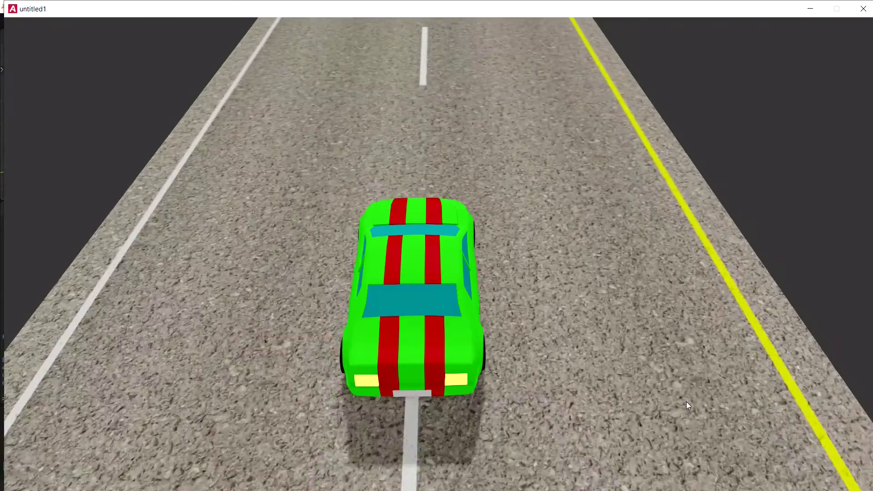
Drive the car in Armory Player, weaving left and right between lanes with the arrow keys.
{"action": "key", "text": "Left"}
{"action": "key", "text": "Right"}
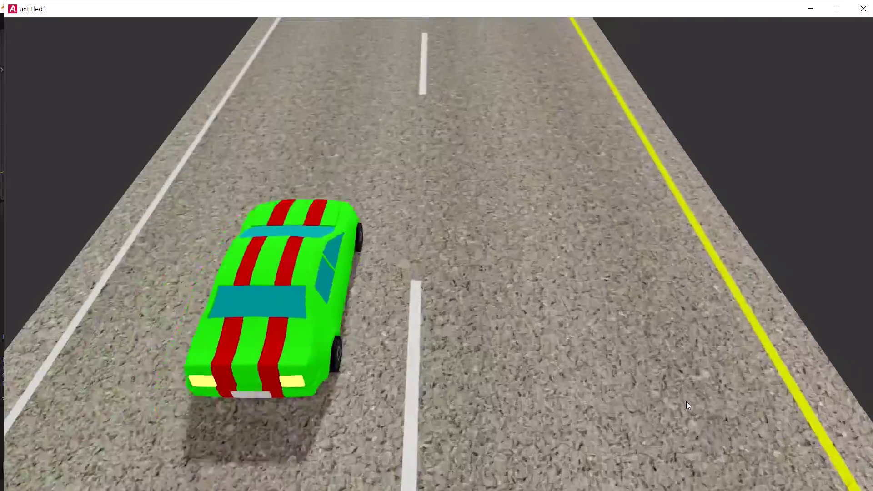
{"action": "key", "text": "Left"}
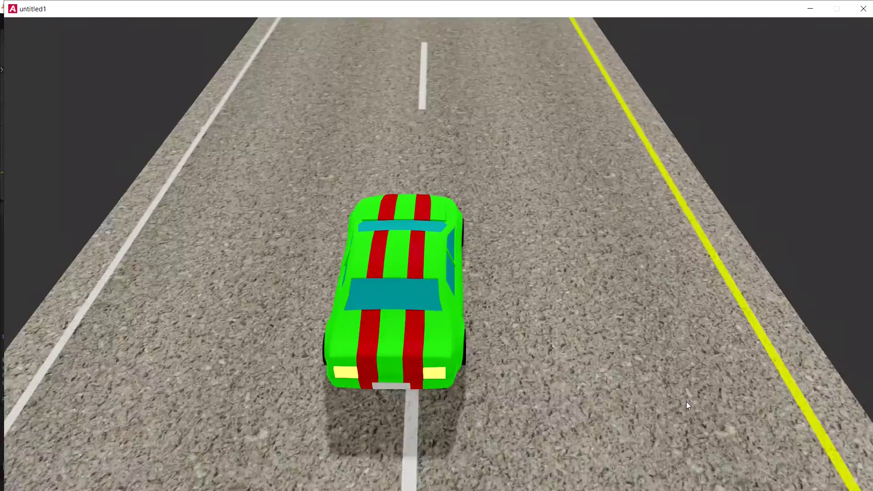
{"action": "key", "text": "Right"}
{"action": "key", "text": "Left"}
{"action": "key", "text": "Right"}
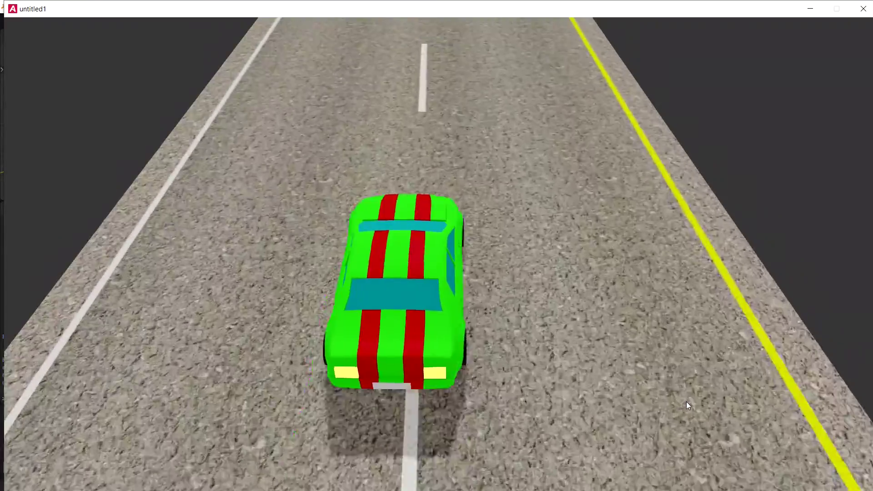
{"action": "key", "text": "Left"}
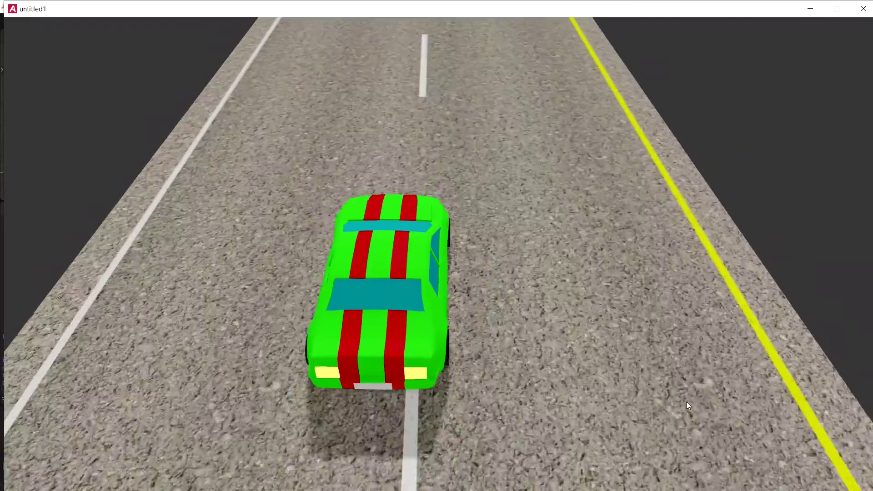
{"action": "key", "text": "Right"}
{"action": "key", "text": "Left"}
{"action": "key", "text": "Right"}
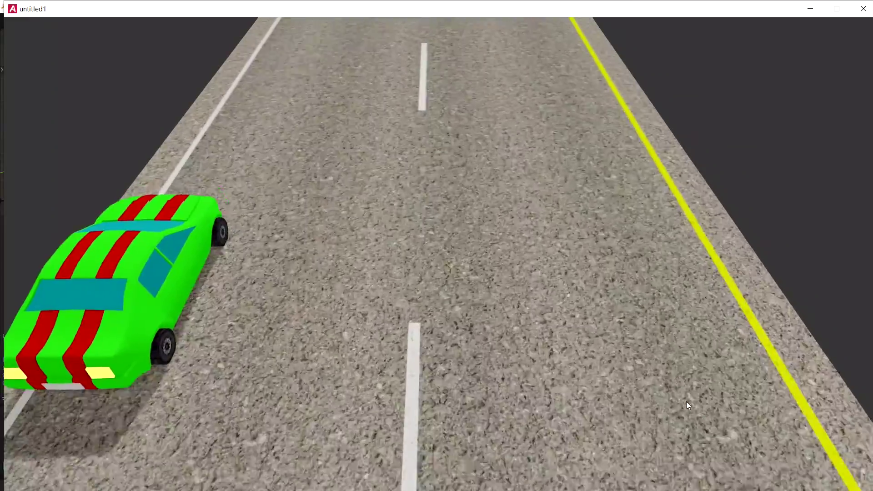
{"action": "key", "text": "Left"}
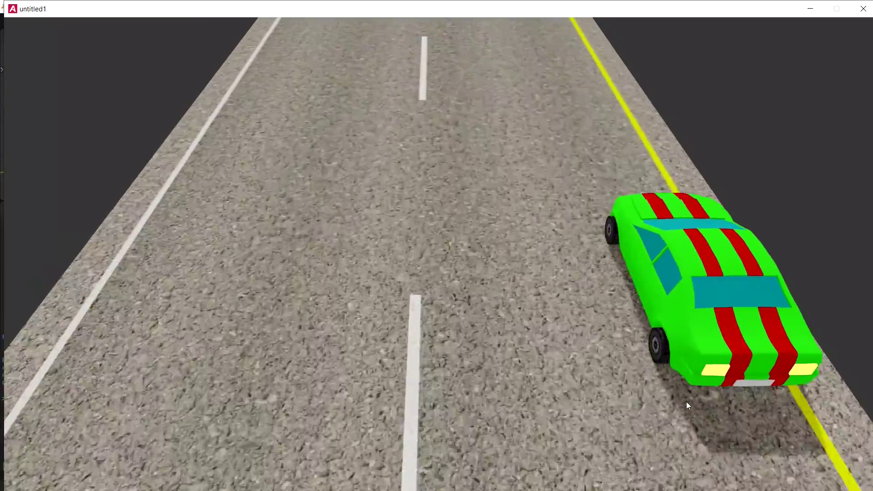
{"action": "key", "text": "Right"}
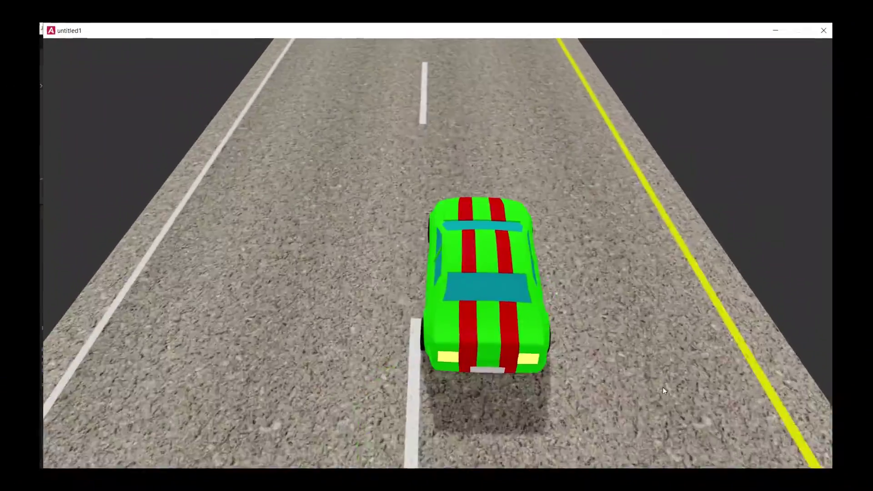
{"action": "key", "text": "Left"}
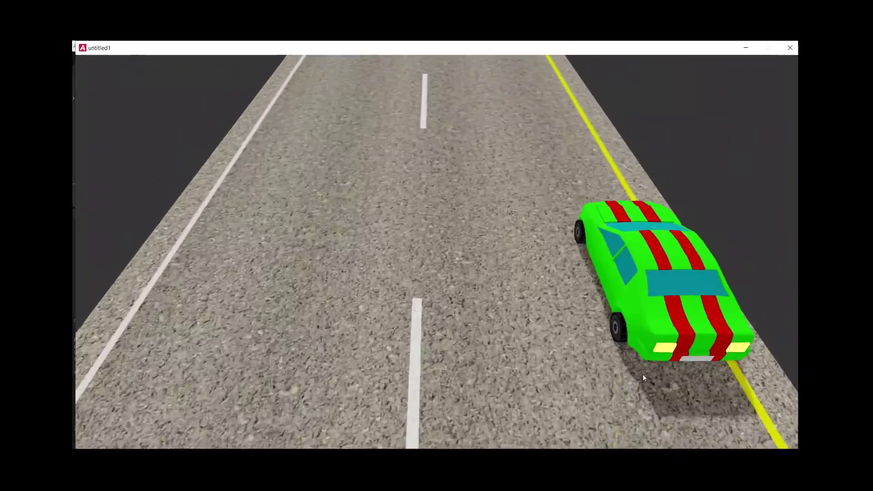
{"action": "key", "text": "Left"}
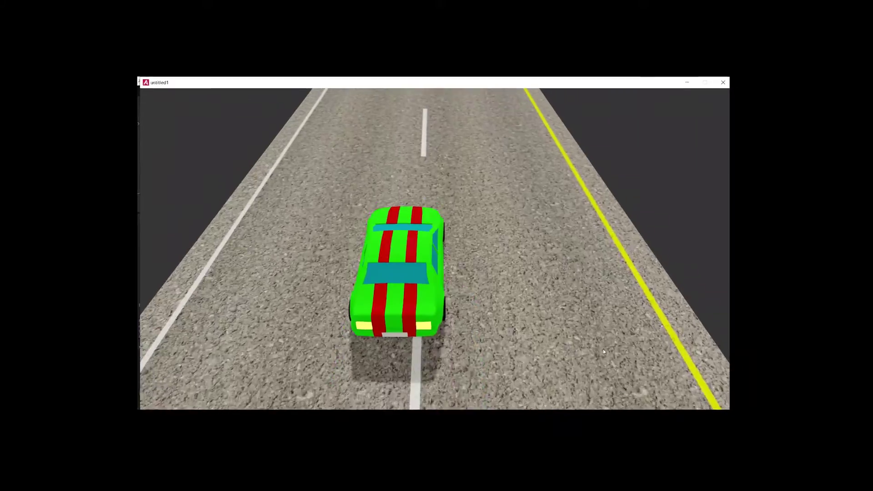
{"action": "key", "text": "Right"}
{"action": "key", "text": "Left"}
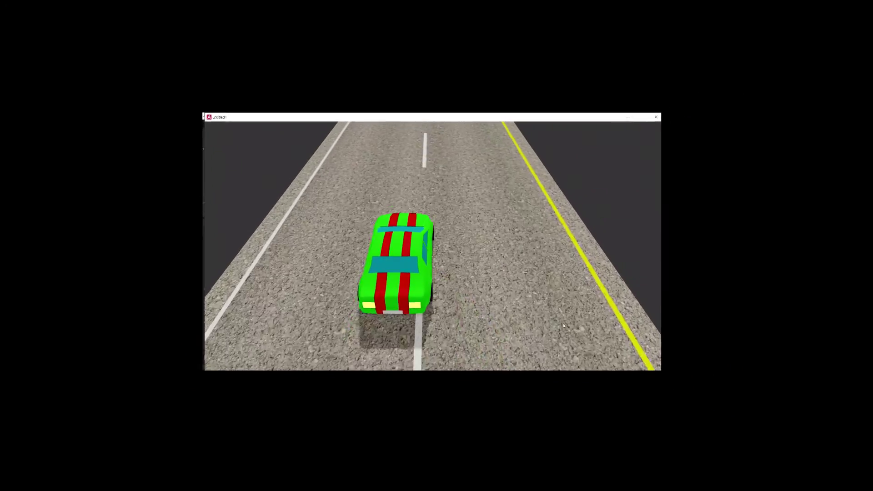
{"action": "key", "text": "Left"}
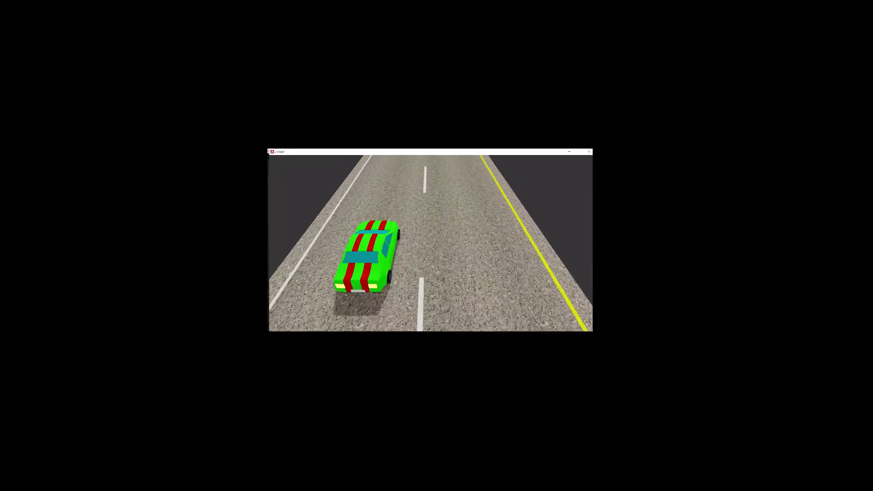